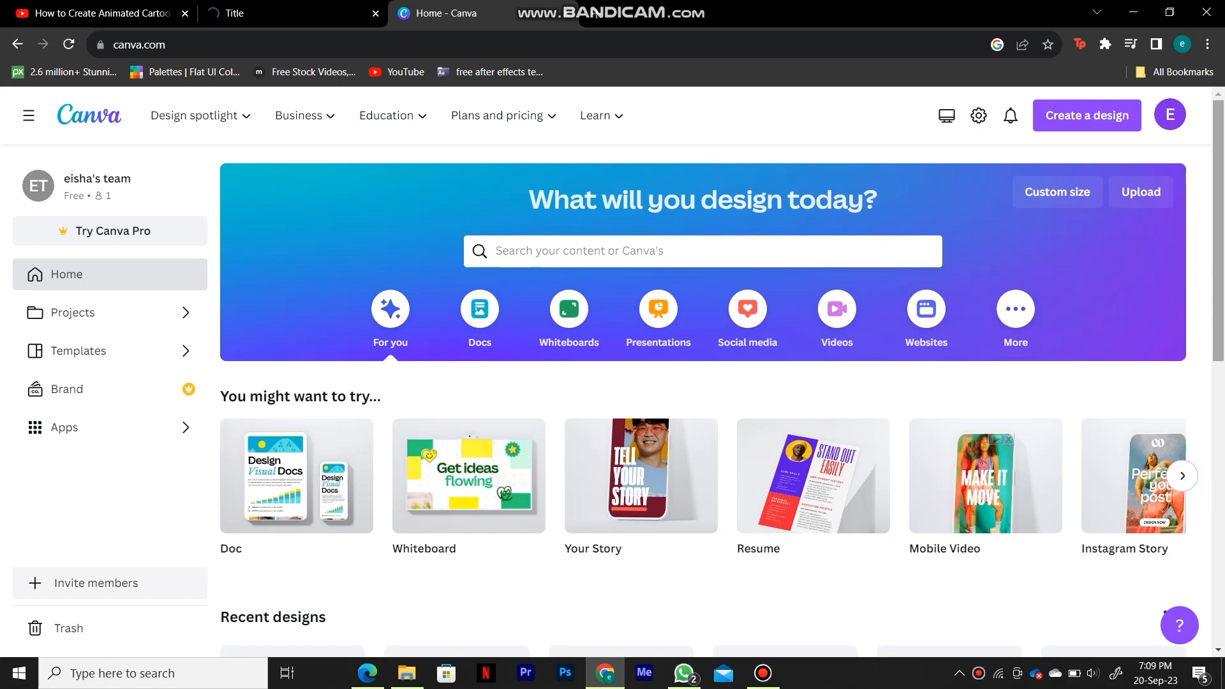
# Look through the recent designs on the home page
pyautogui.scroll(-5, 702, 383)
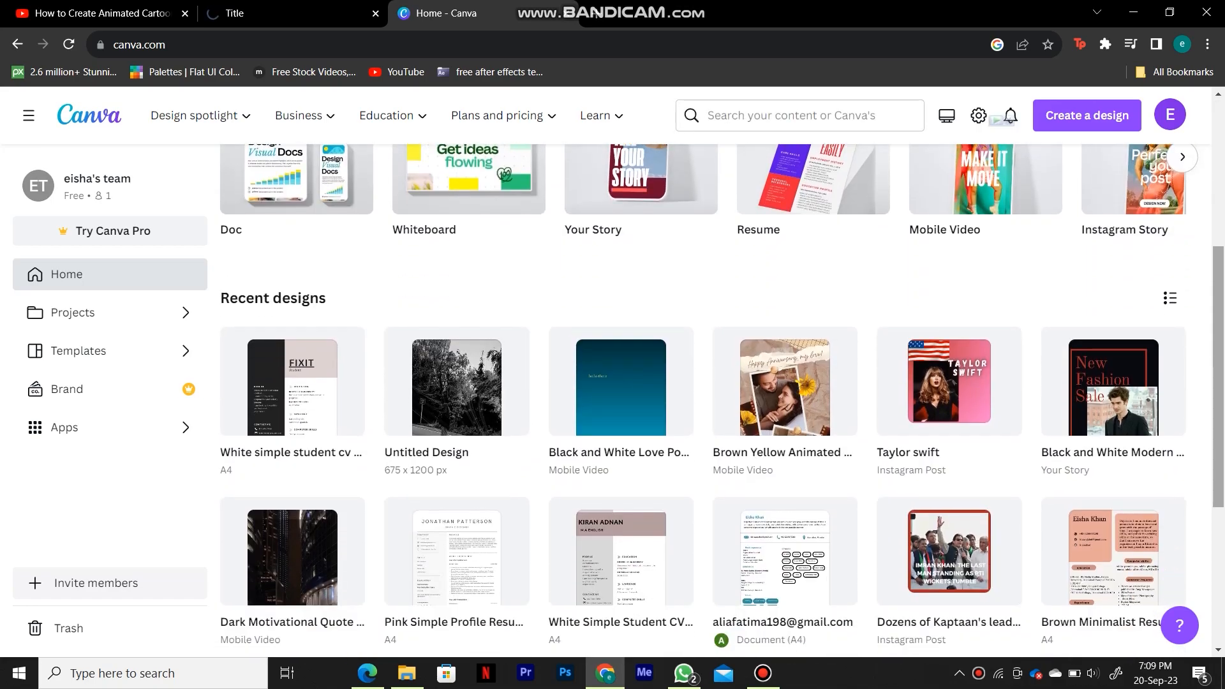
pyautogui.scroll(-4, 702, 383)
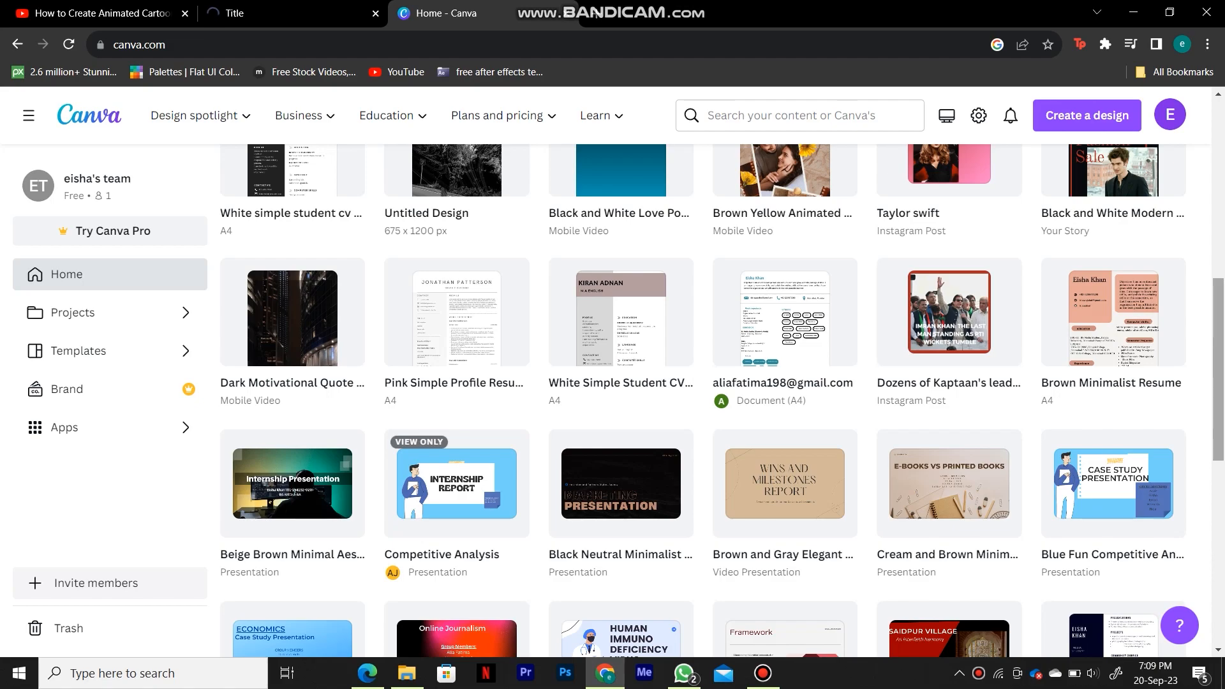
pyautogui.scroll(-3, 702, 383)
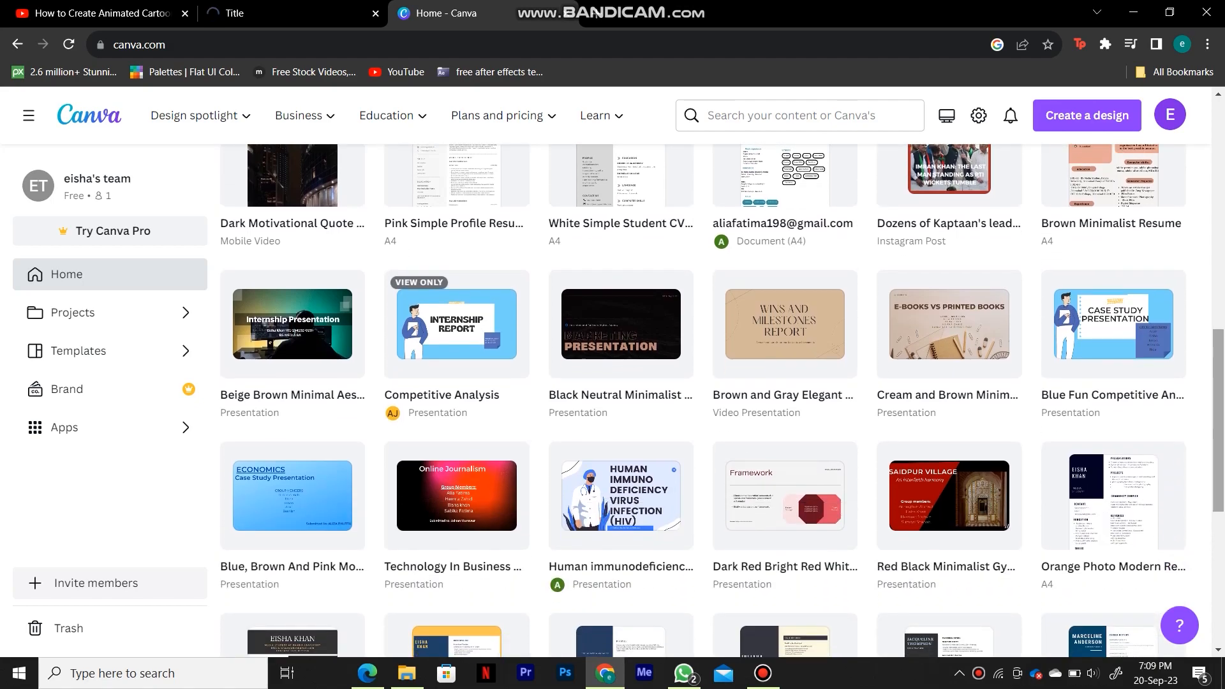
pyautogui.scroll(-4, 702, 383)
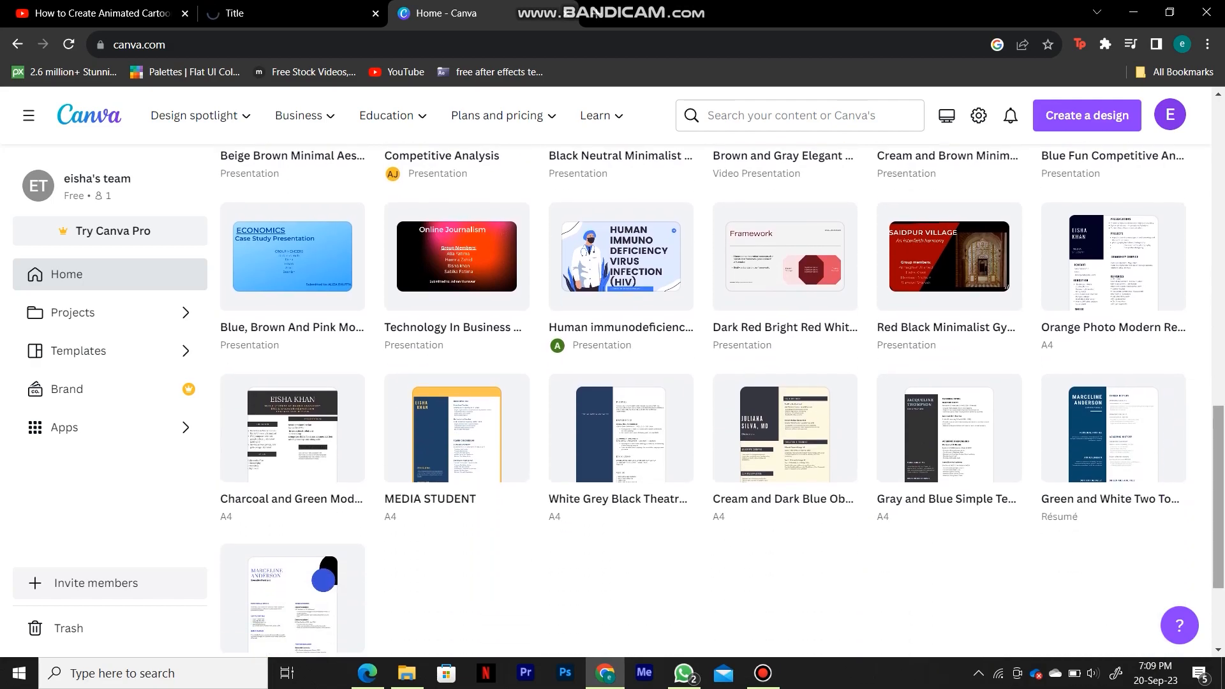
pyautogui.scroll(-3, 702, 383)
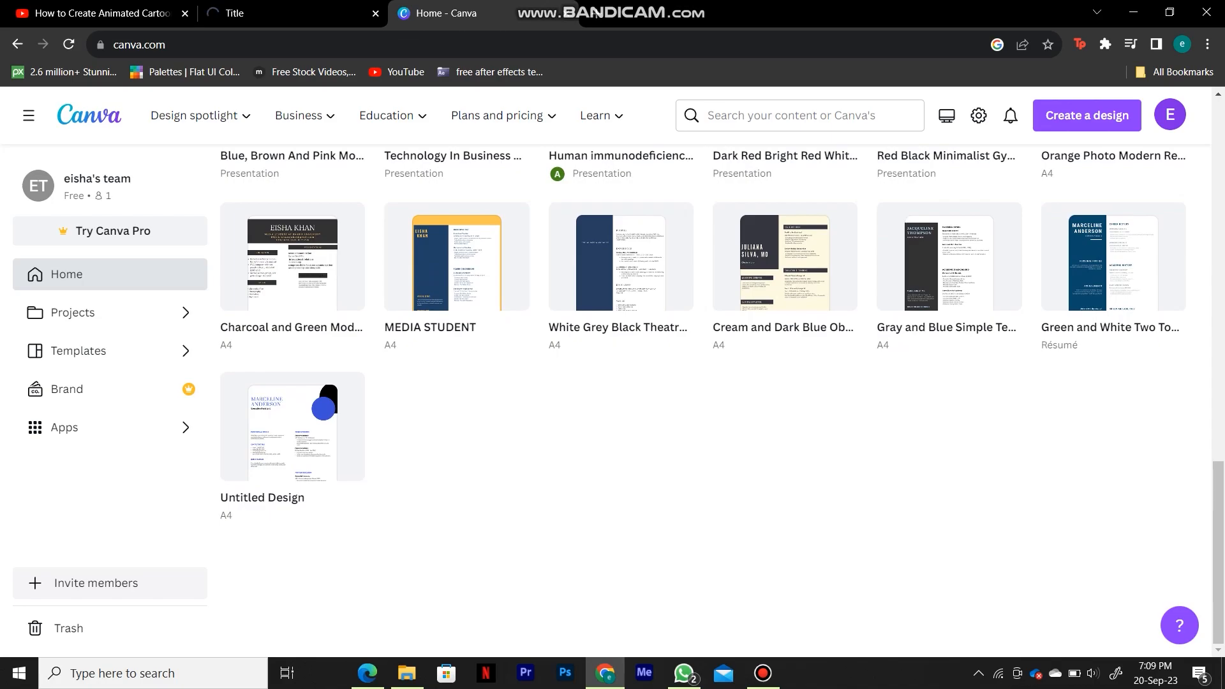
pyautogui.scroll(18, 702, 383)
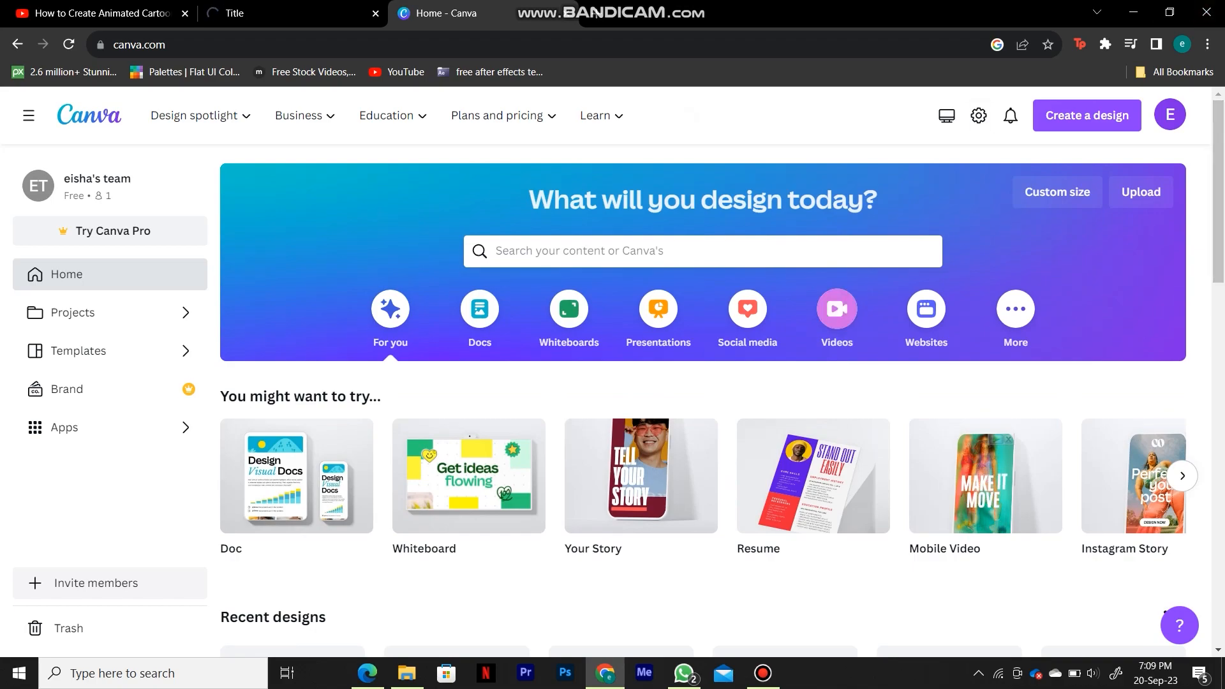
# Create a blank 1920 × 1080 px Video design from the Videos category
pyautogui.click(836, 309)
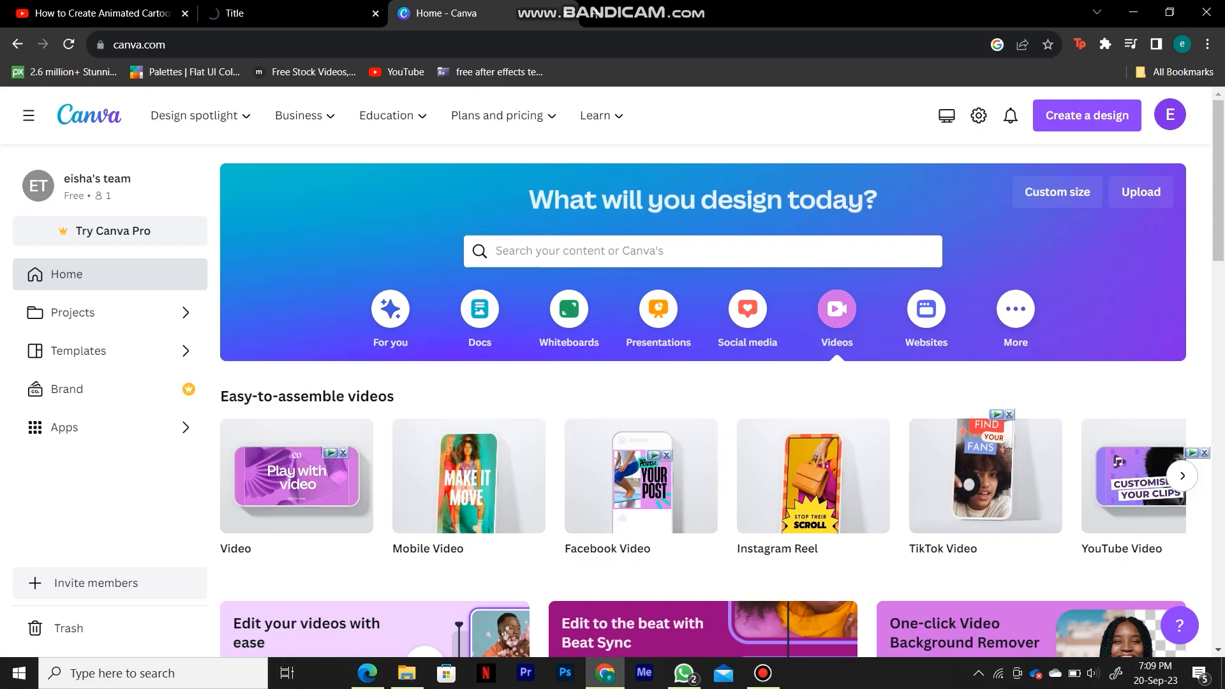
pyautogui.scroll(-4, 496, 576)
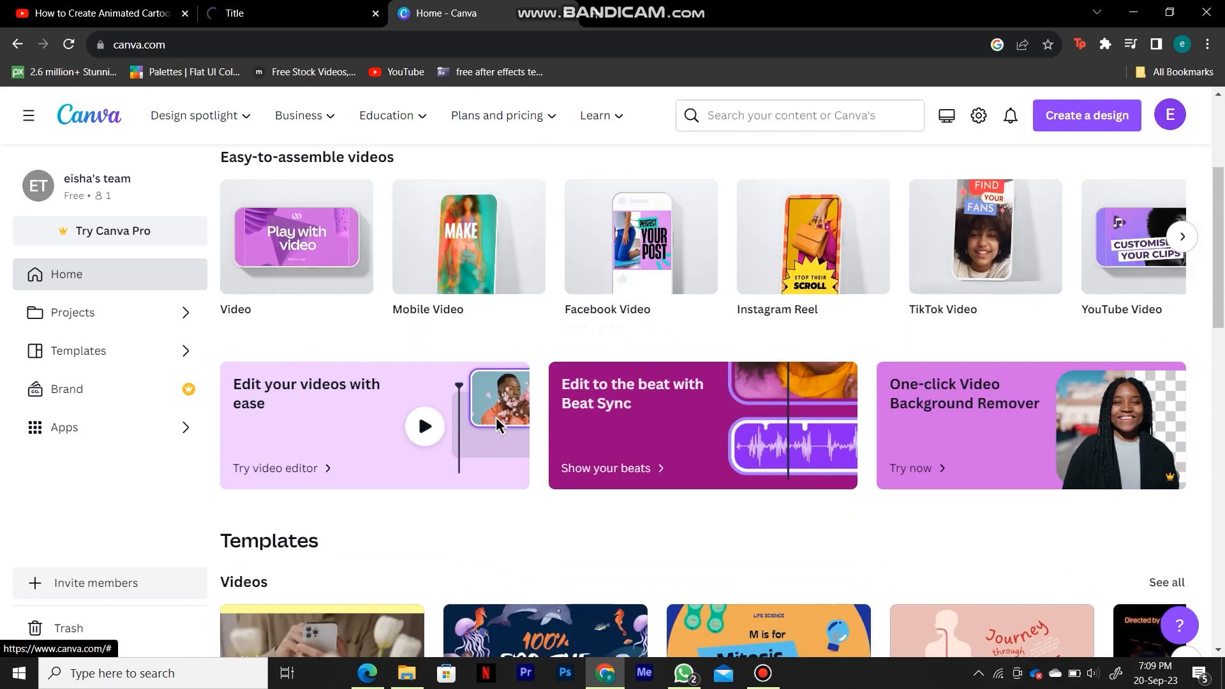
pyautogui.scroll(-4, 498, 426)
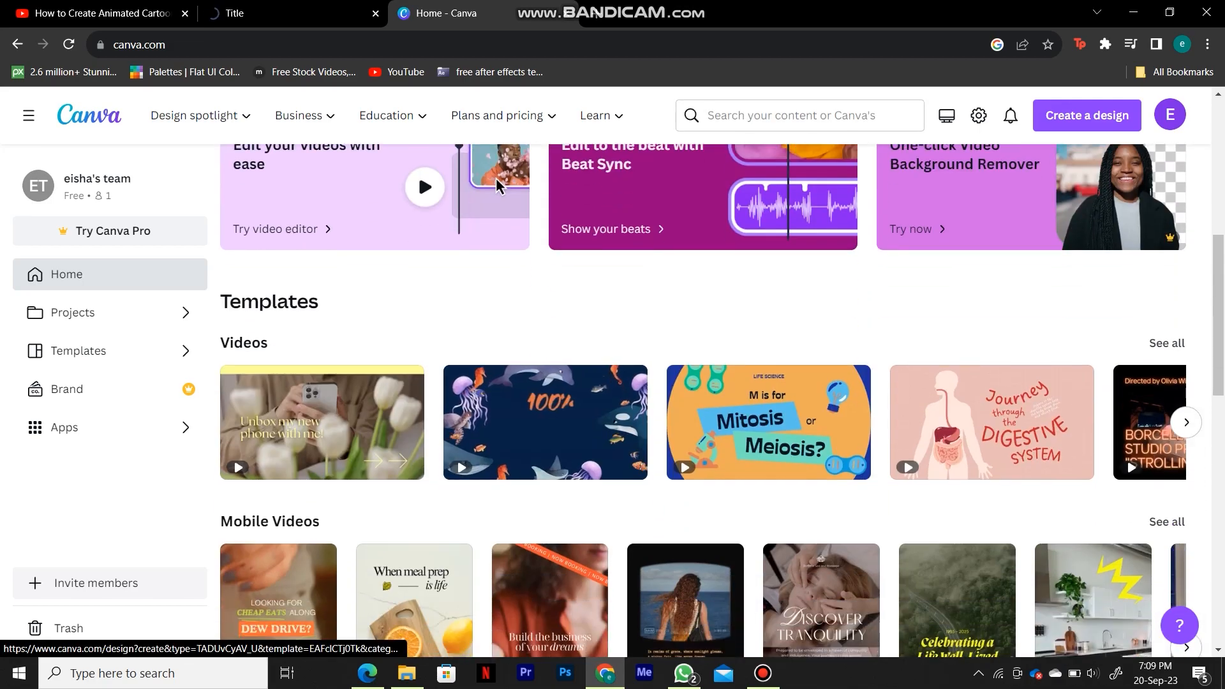
pyautogui.scroll(-4, 498, 425)
pyautogui.scroll(-5, 686, 414)
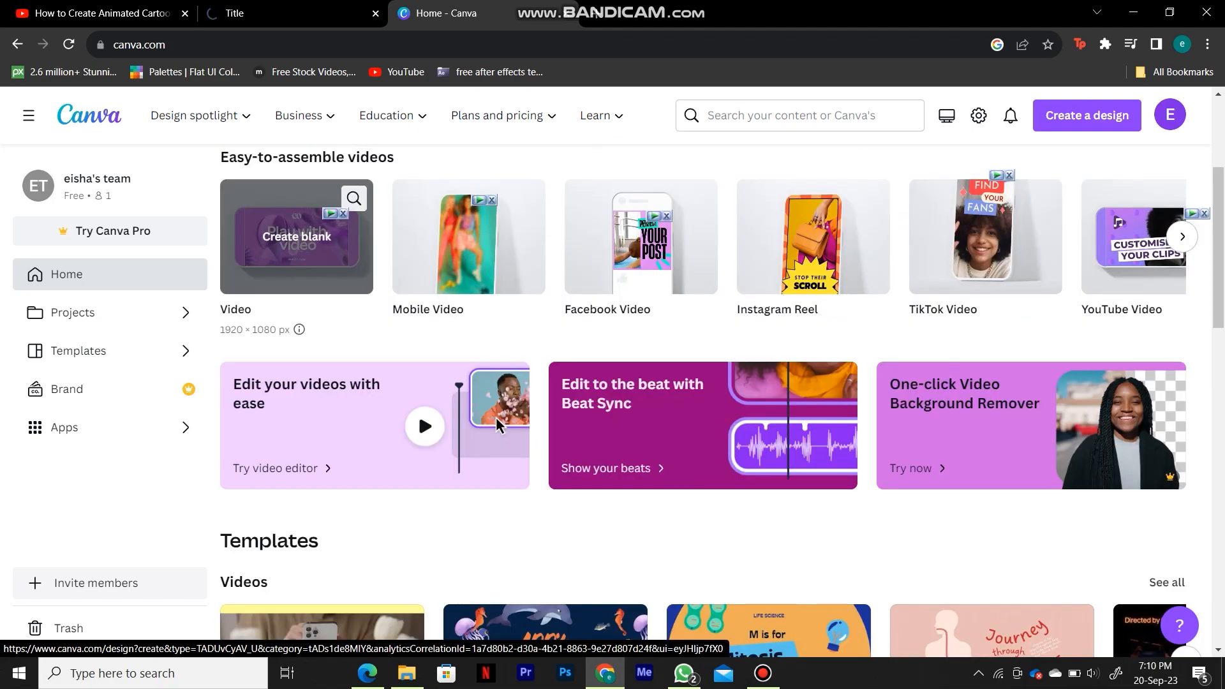
pyautogui.click(298, 236)
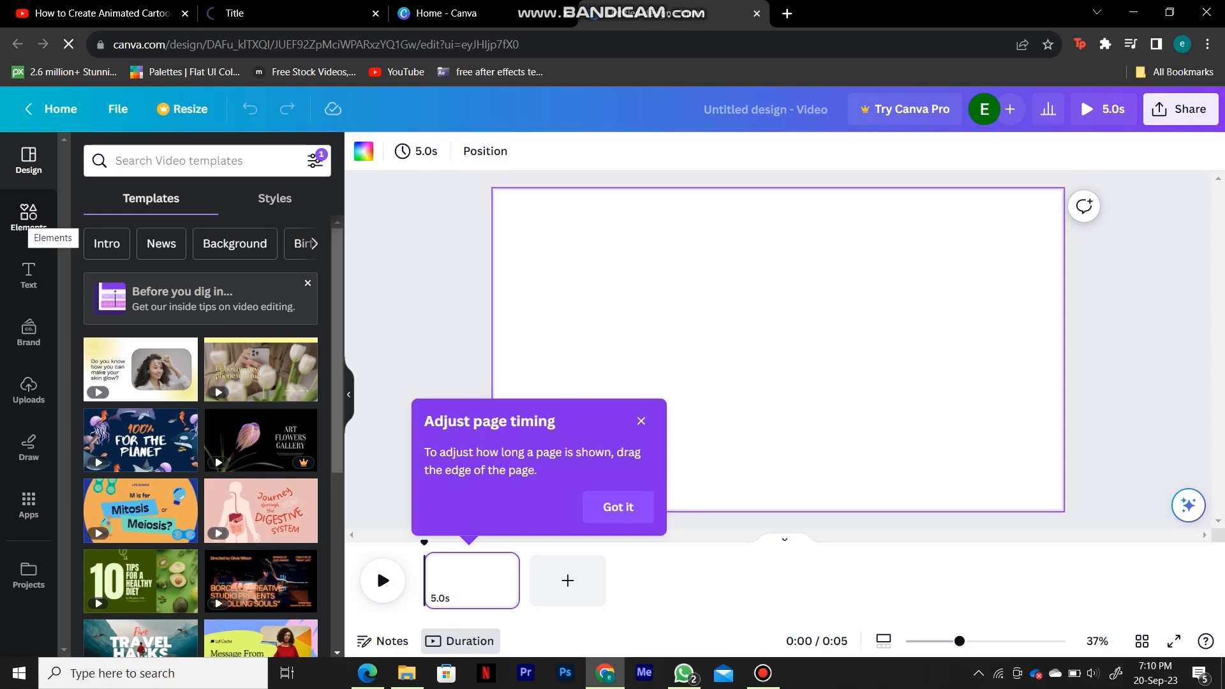
# Browse the graphics collections in the elements library and open the Coronavirus collection
pyautogui.click(28, 214)
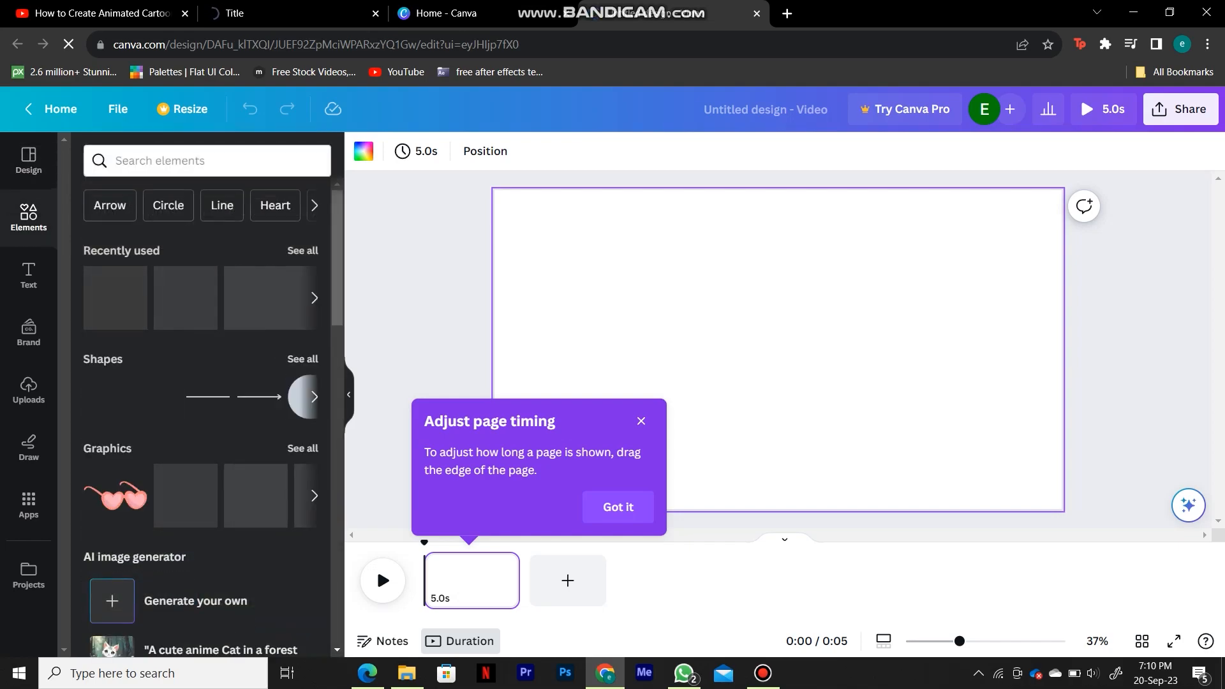
pyautogui.scroll(-5, 207, 432)
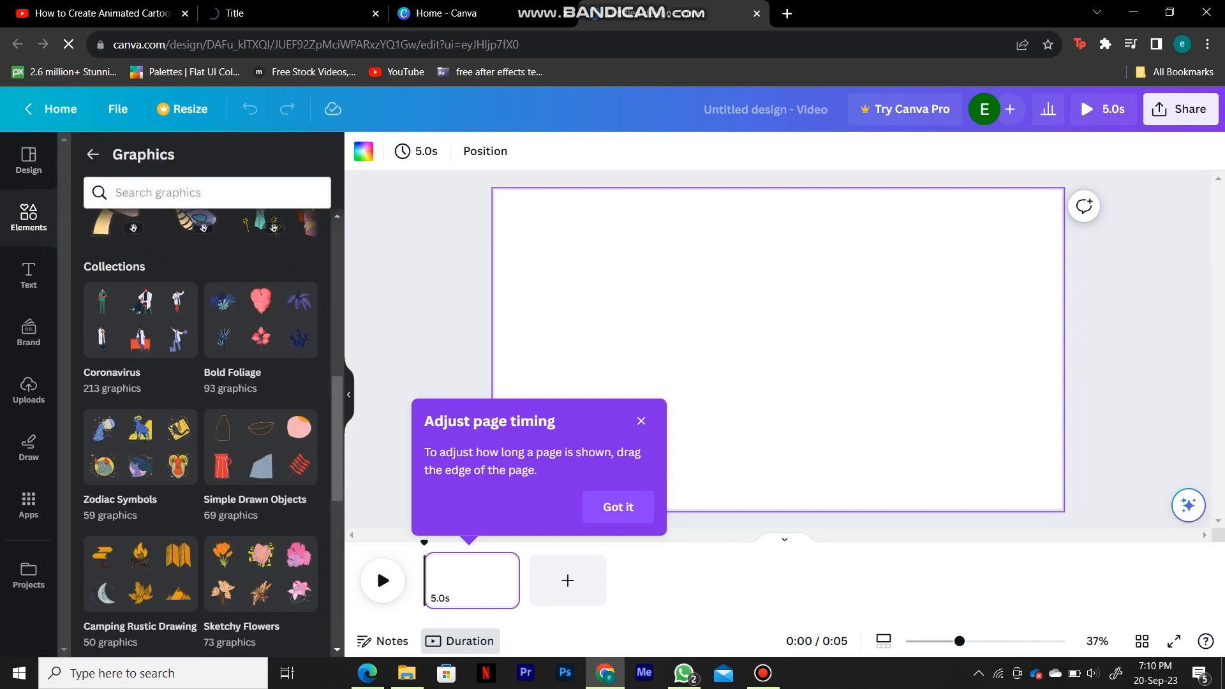
pyautogui.scroll(-5, 207, 432)
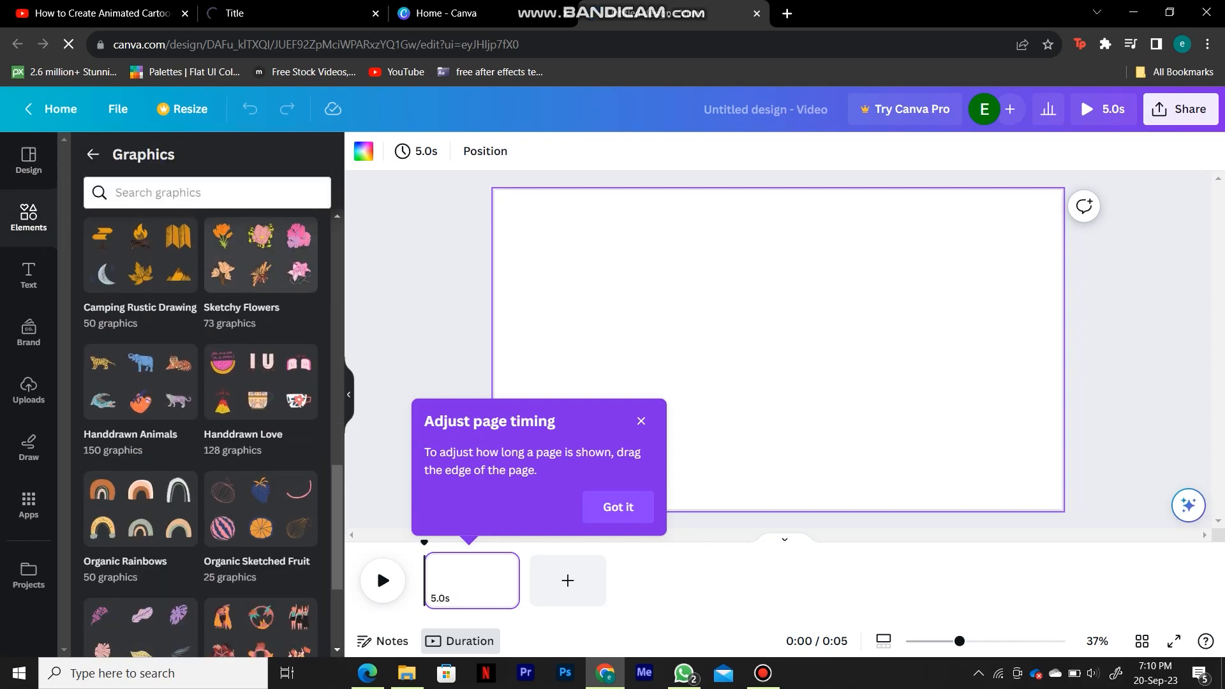
pyautogui.scroll(-5, 207, 431)
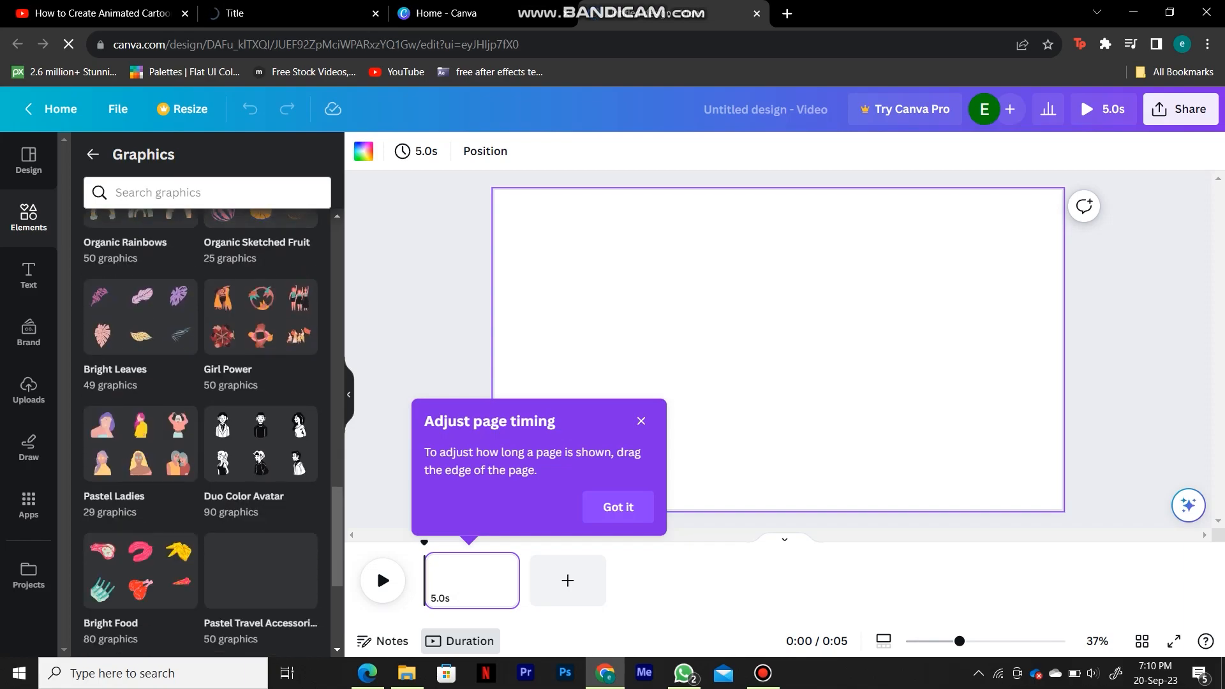
pyautogui.scroll(-4, 207, 431)
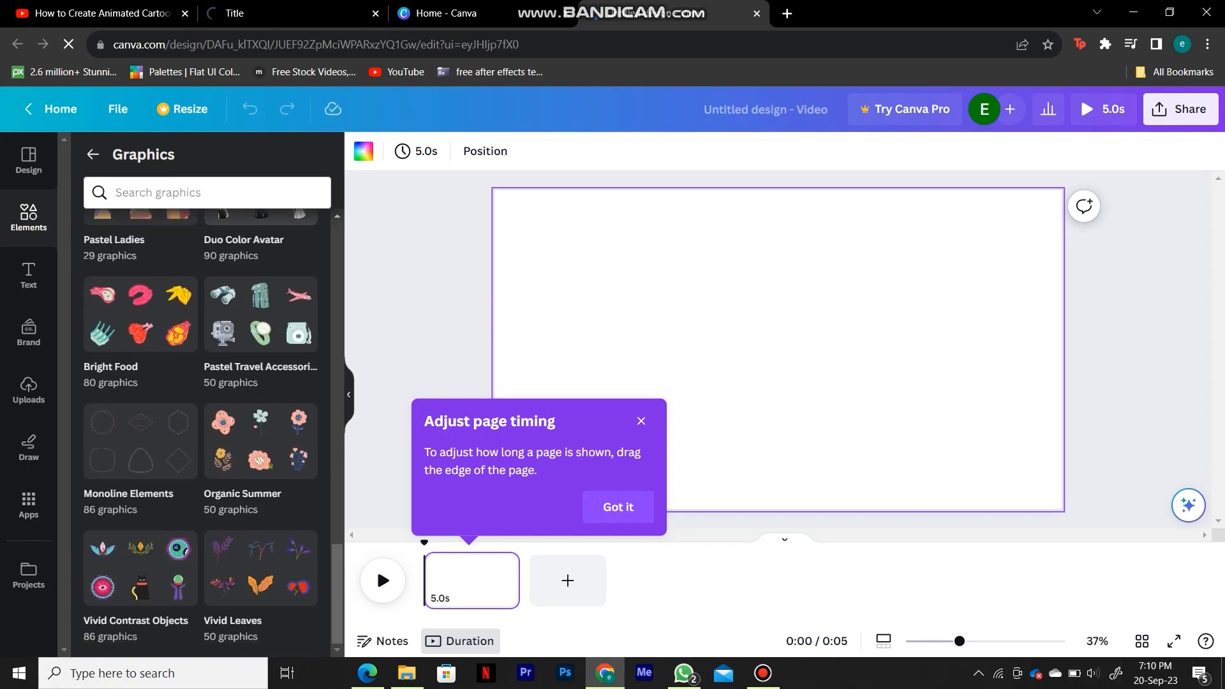
pyautogui.scroll(12, 206, 432)
pyautogui.scroll(6, 207, 431)
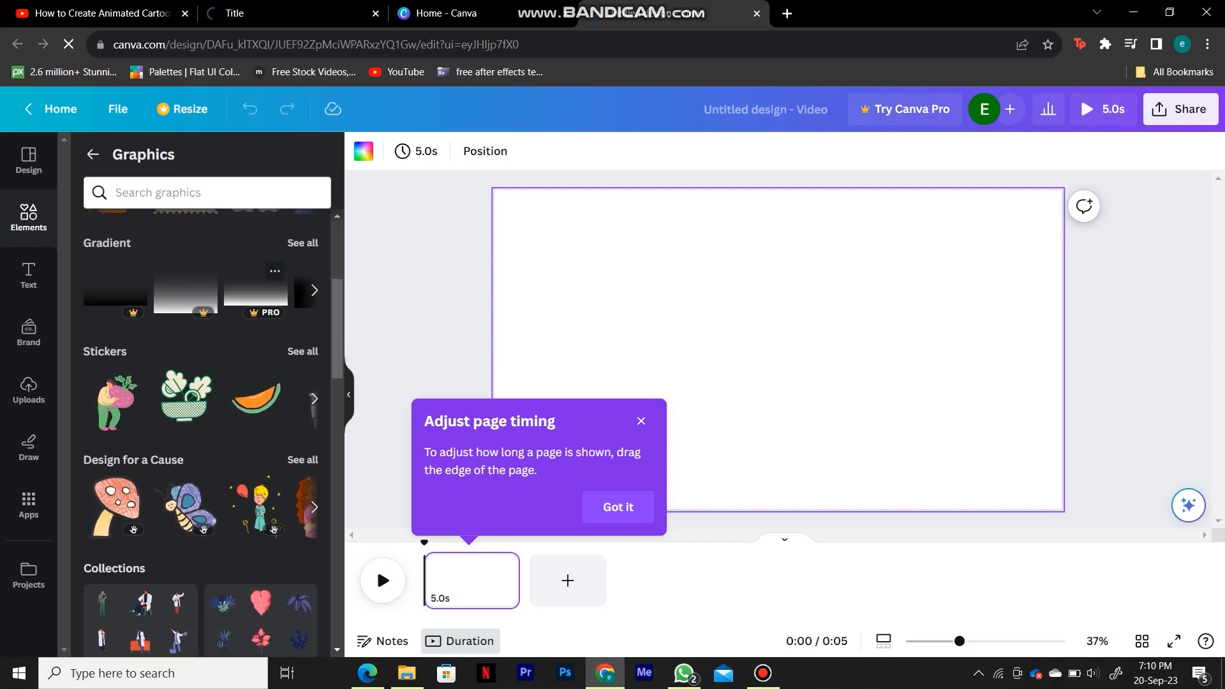
pyautogui.scroll(-2, 207, 432)
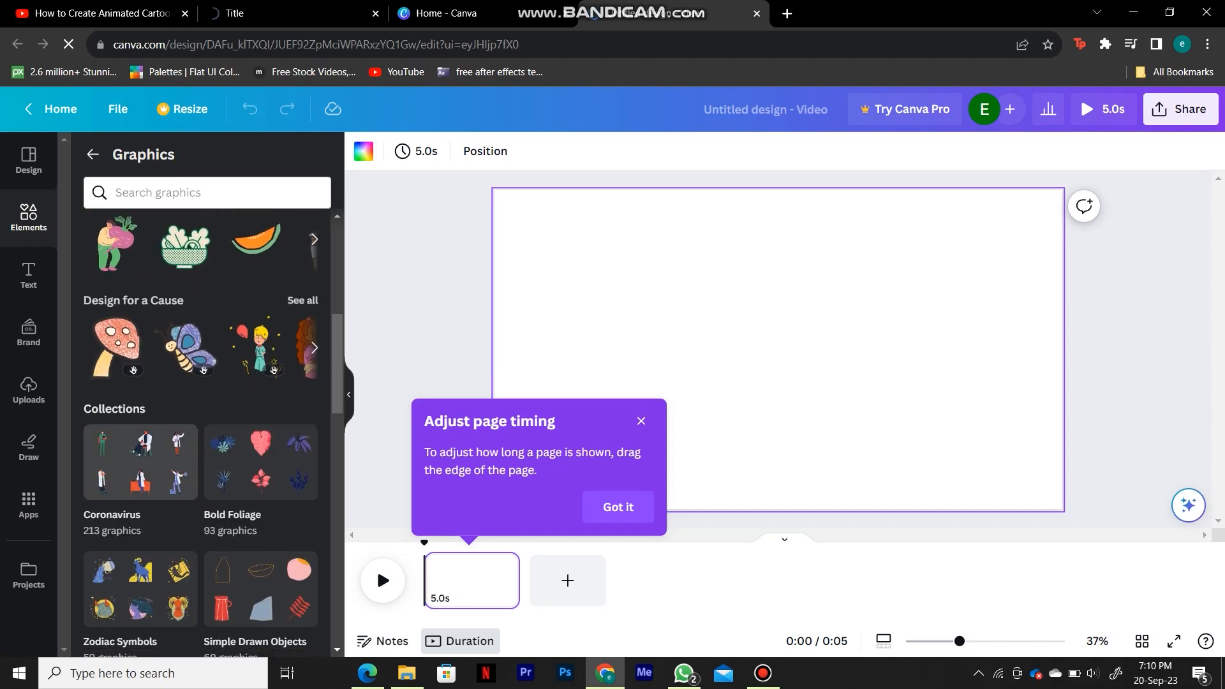
pyautogui.click(141, 462)
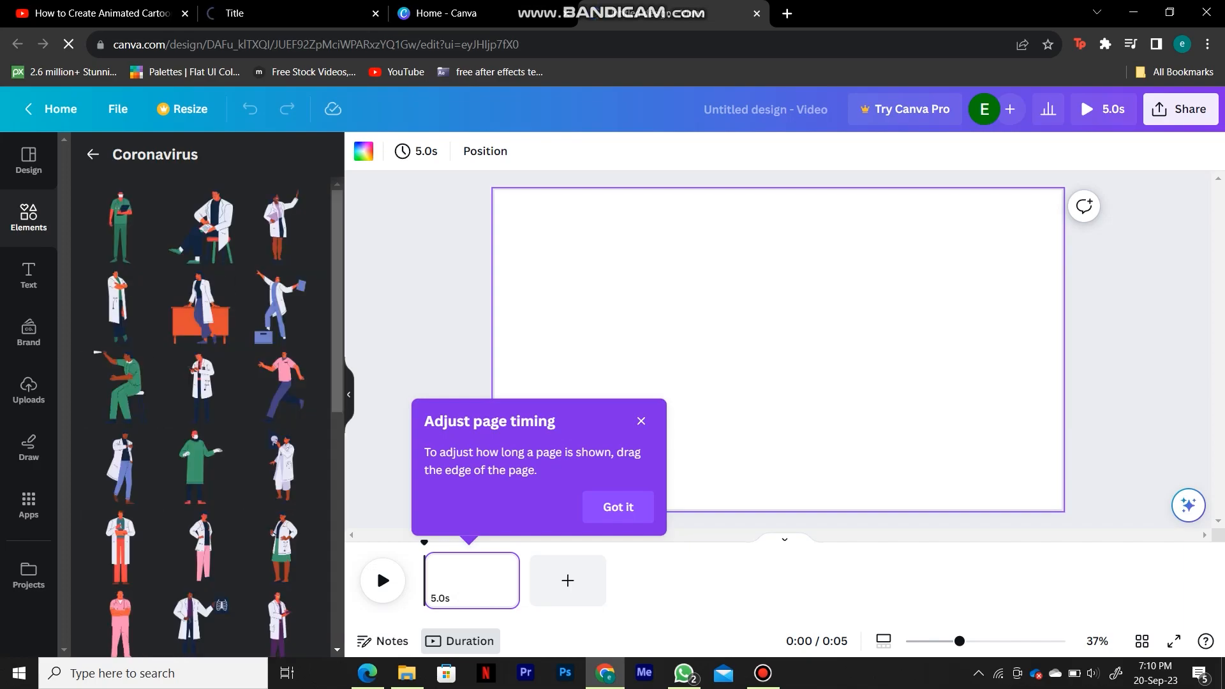
# Add the walking male doctor with the flowing coat, enlarged, on the page's right side and the running female doctor in green beside him
pyautogui.scroll(-5, 203, 230)
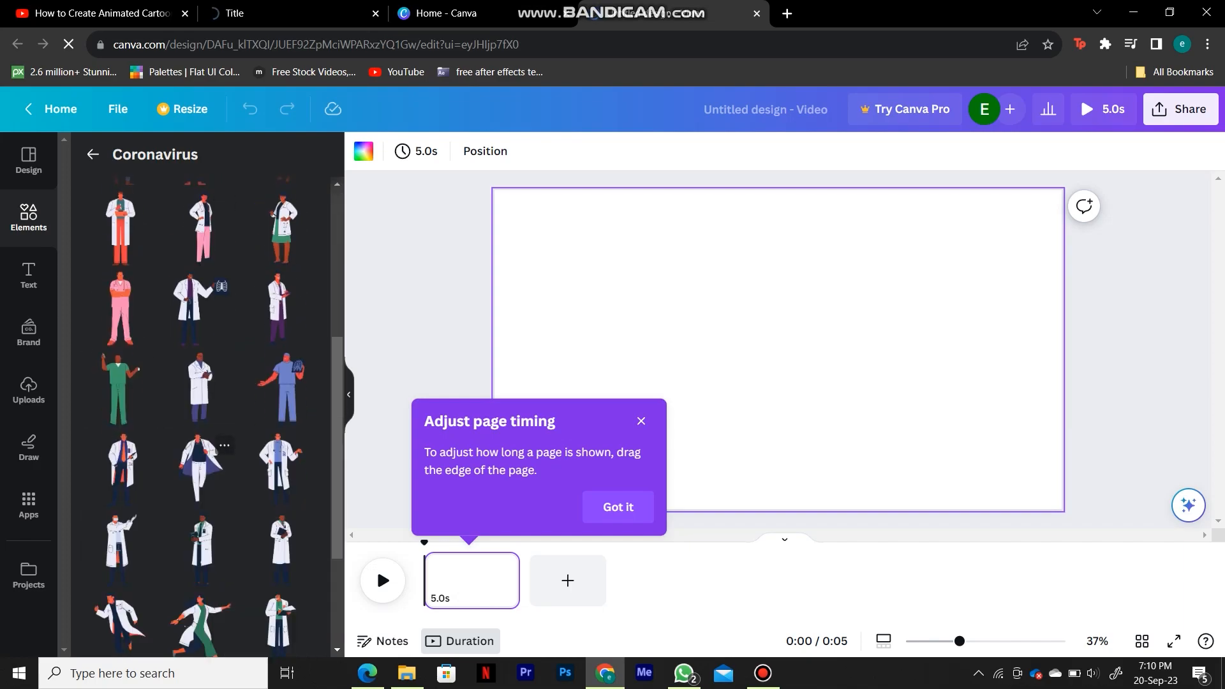
pyautogui.click(200, 469)
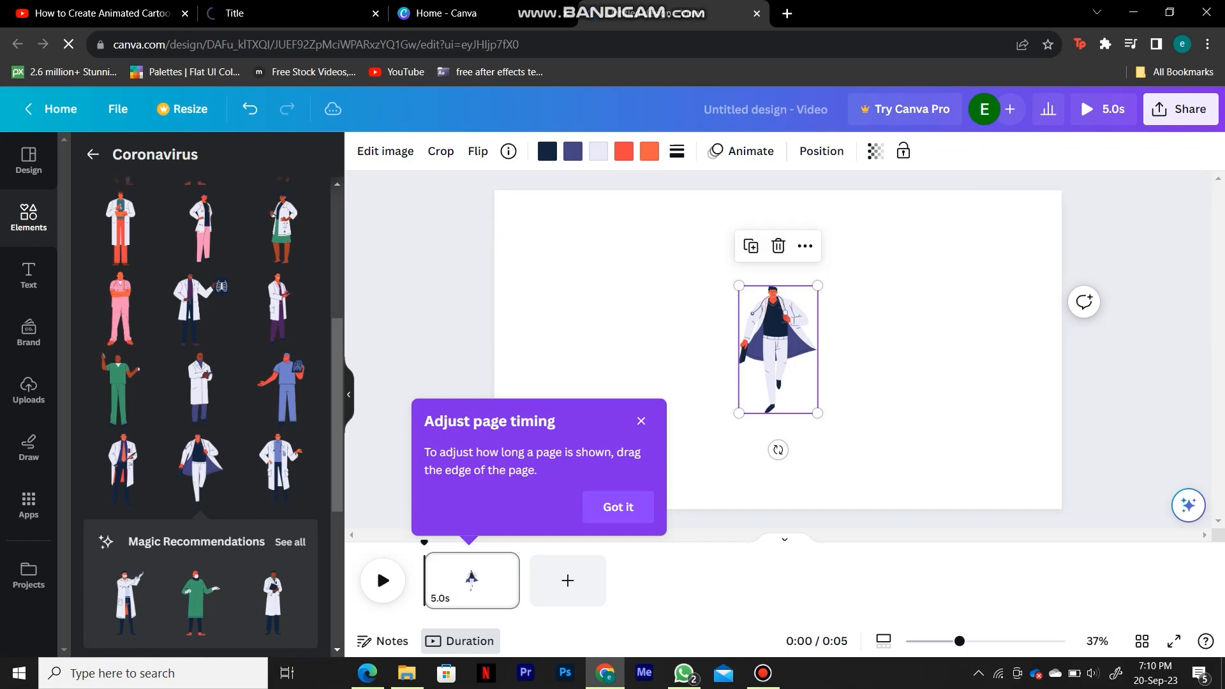
pyautogui.moveTo(778, 349); pyautogui.dragTo(946, 324)
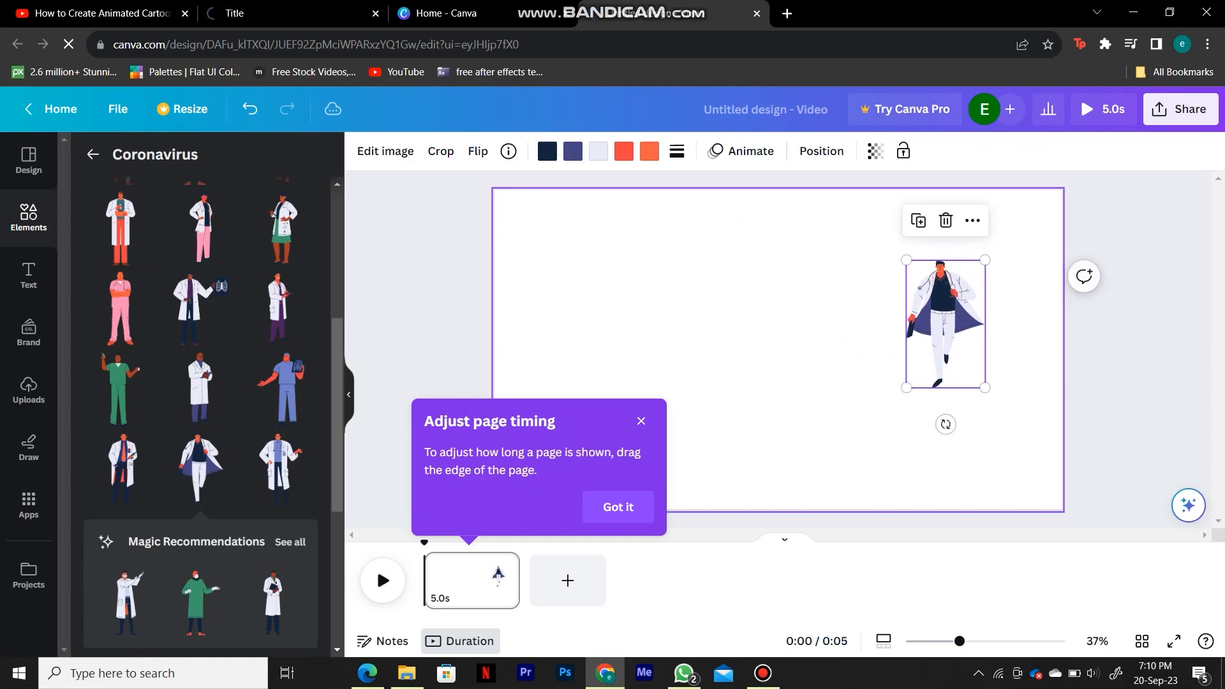
pyautogui.moveTo(906, 387); pyautogui.dragTo(864, 456)
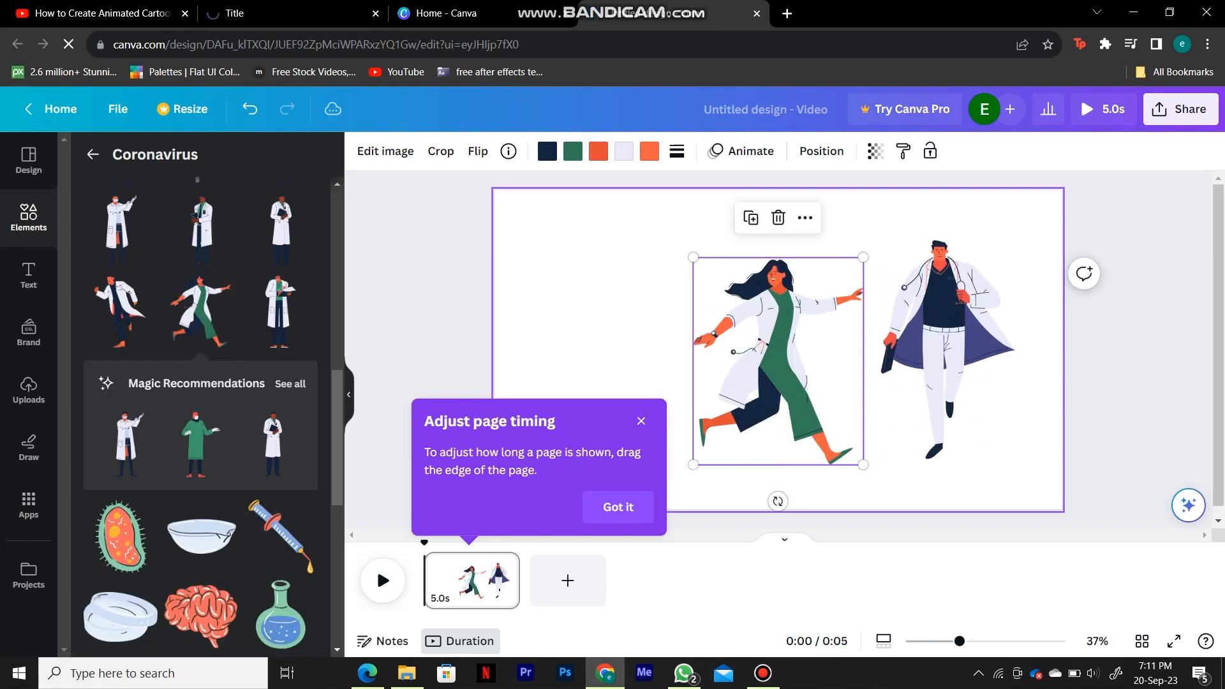
pyautogui.click(776, 501)
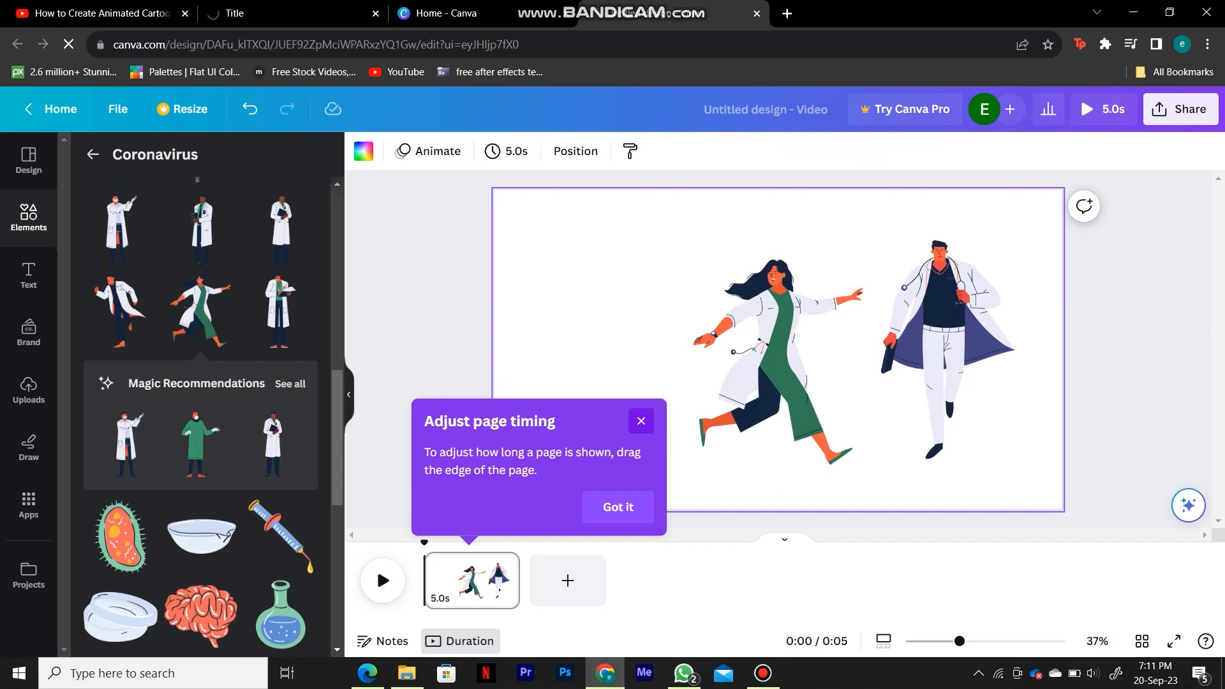
pyautogui.click(641, 421)
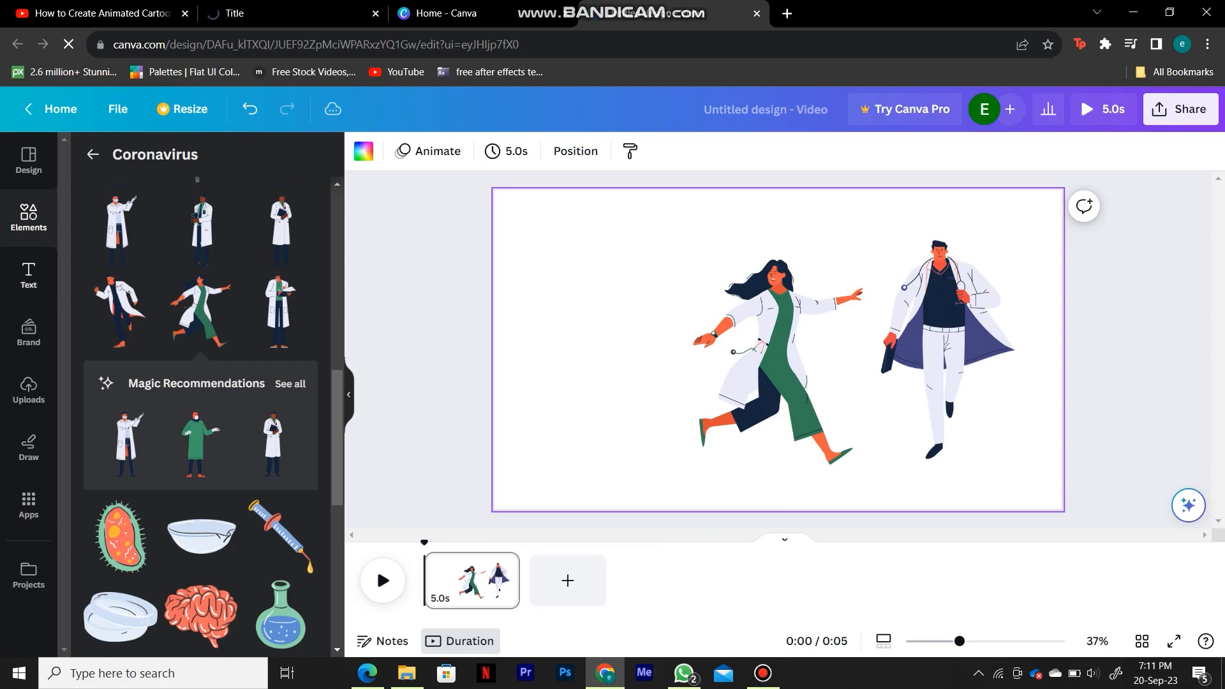
# Add a heading reading "hello" and place it in the upper-left area of the page
pyautogui.click(28, 275)
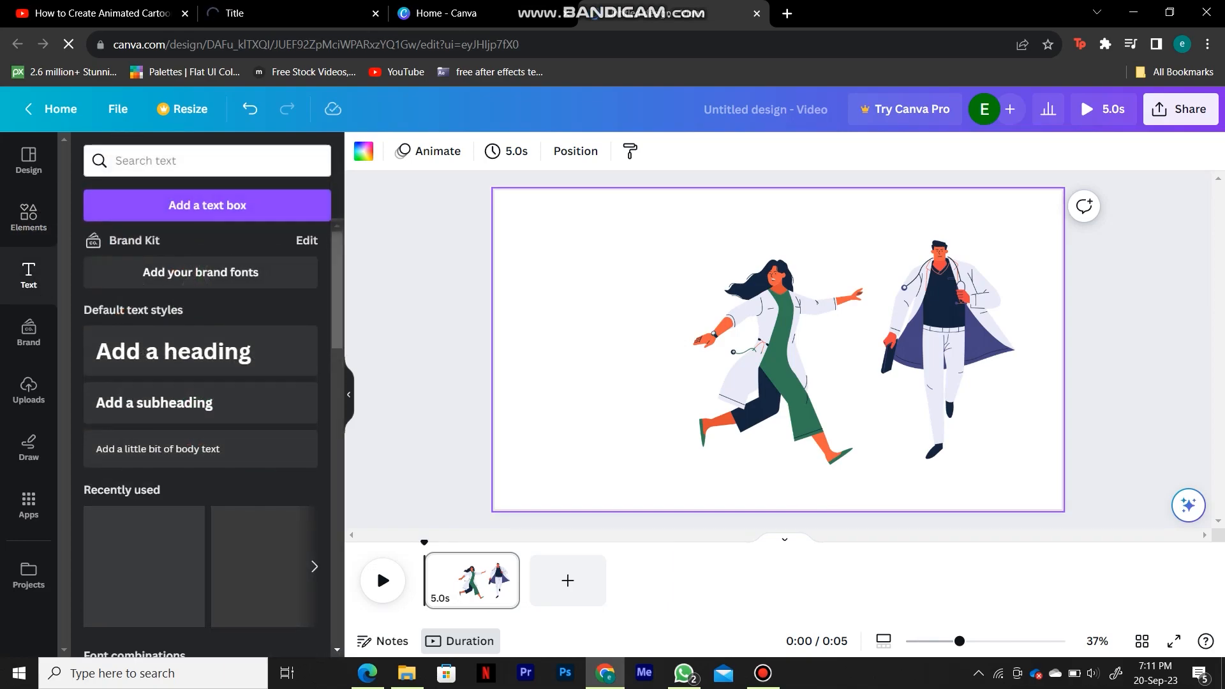
pyautogui.click(199, 350)
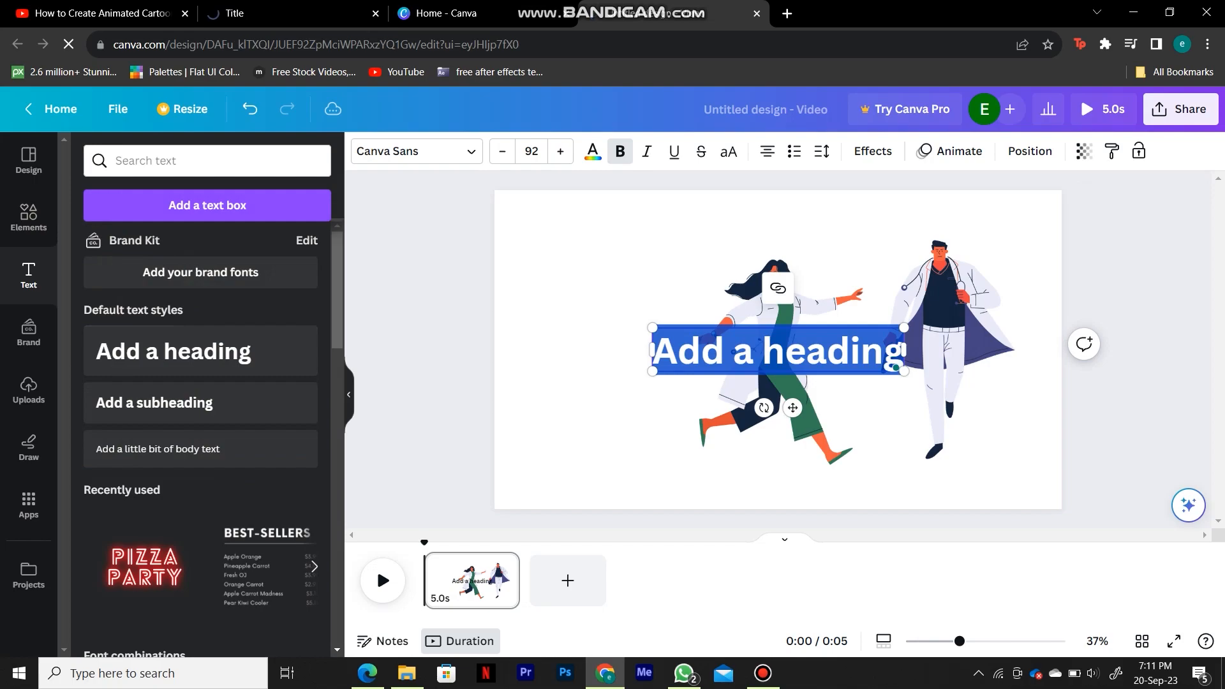
pyautogui.moveTo(762, 351); pyautogui.dragTo(701, 351)
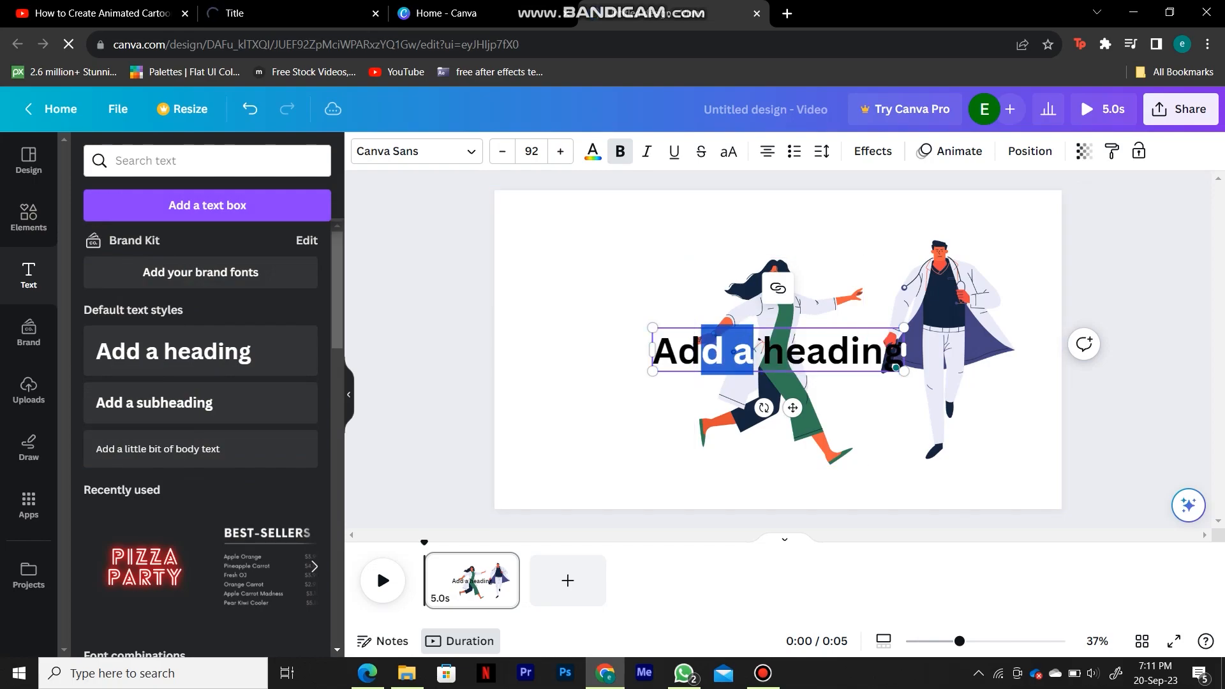
pyautogui.hotkey('ctrl', 'a')
pyautogui.write('hello')
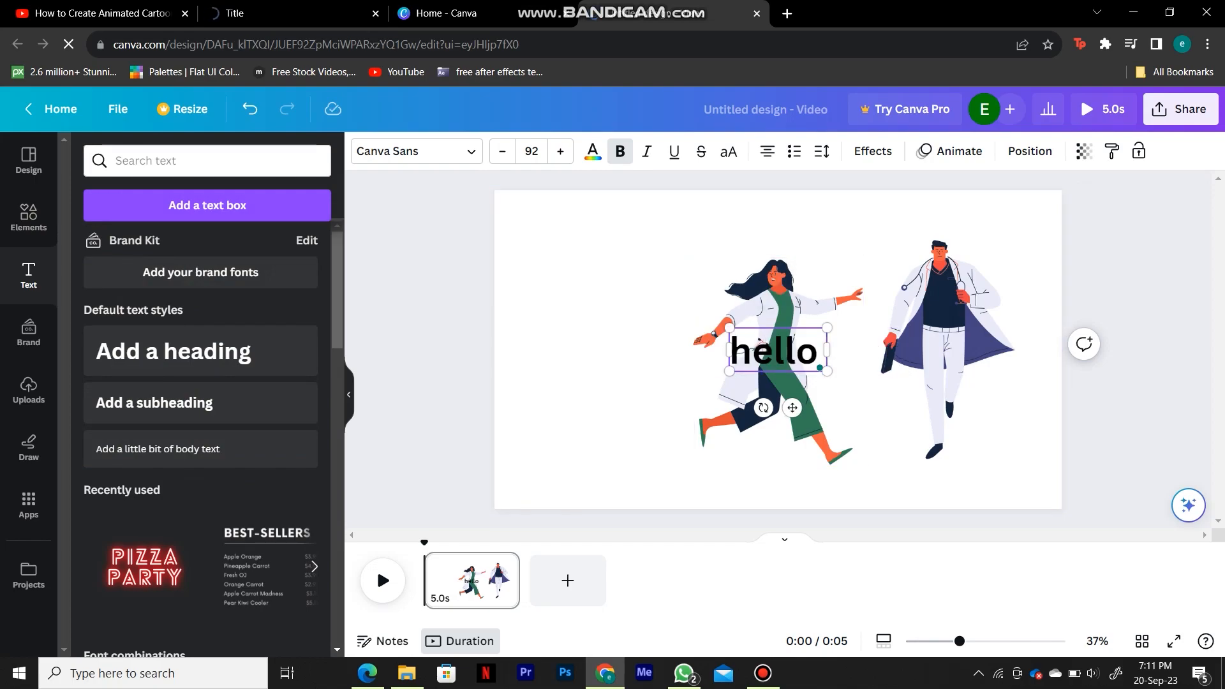
pyautogui.moveTo(759, 341); pyautogui.dragTo(563, 254)
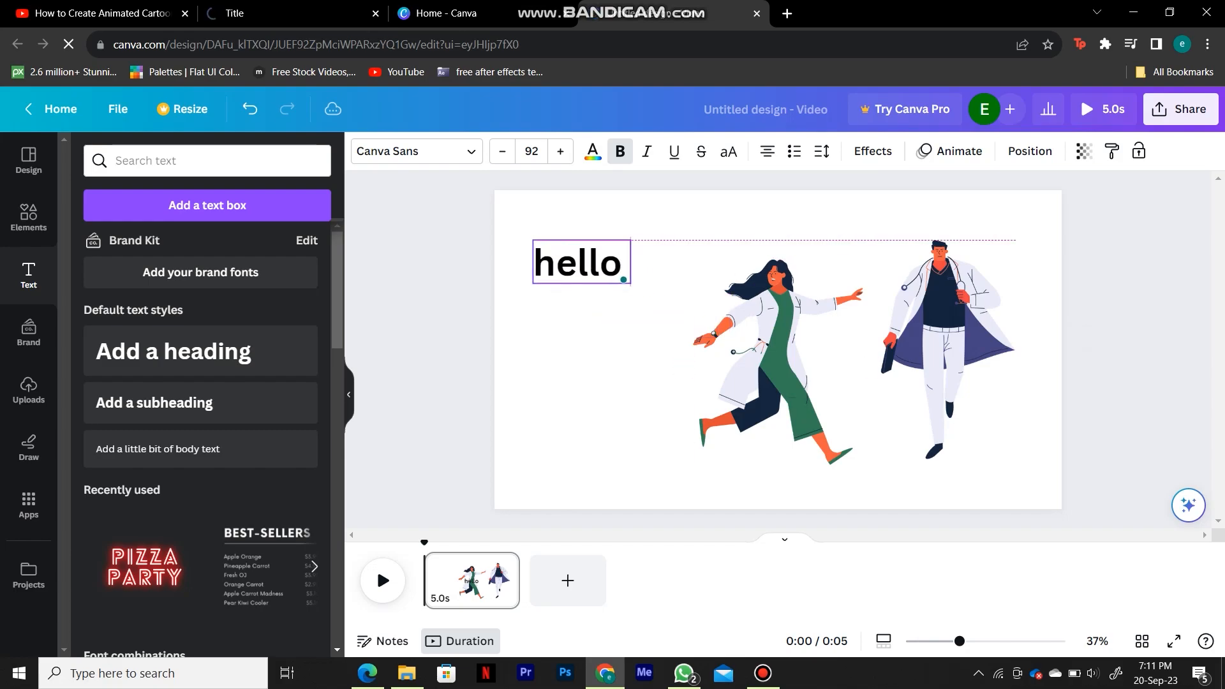
# Format the whole "hello" heading in orange-red (#e24e34), non-bold italic text
pyautogui.hotkey('shift', 'Left')
pyautogui.hotkey('shift', 'Left')
pyautogui.hotkey('shift', 'Left')
pyautogui.hotkey('shift', 'Left')
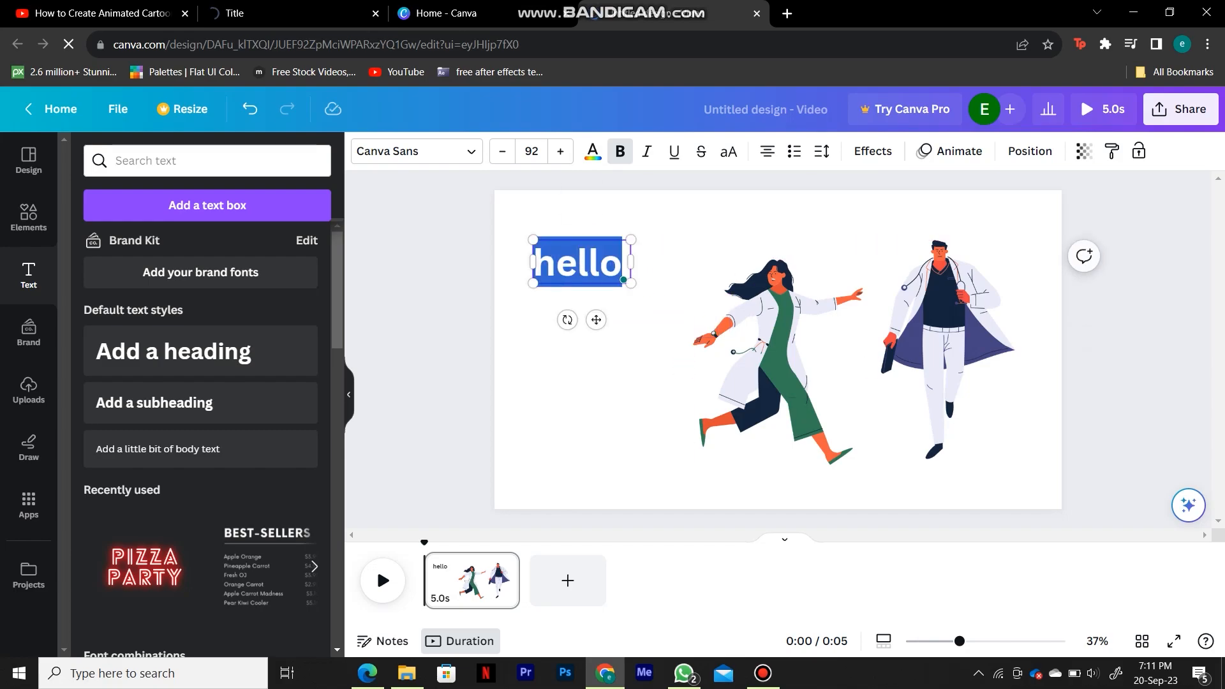
pyautogui.click(593, 151)
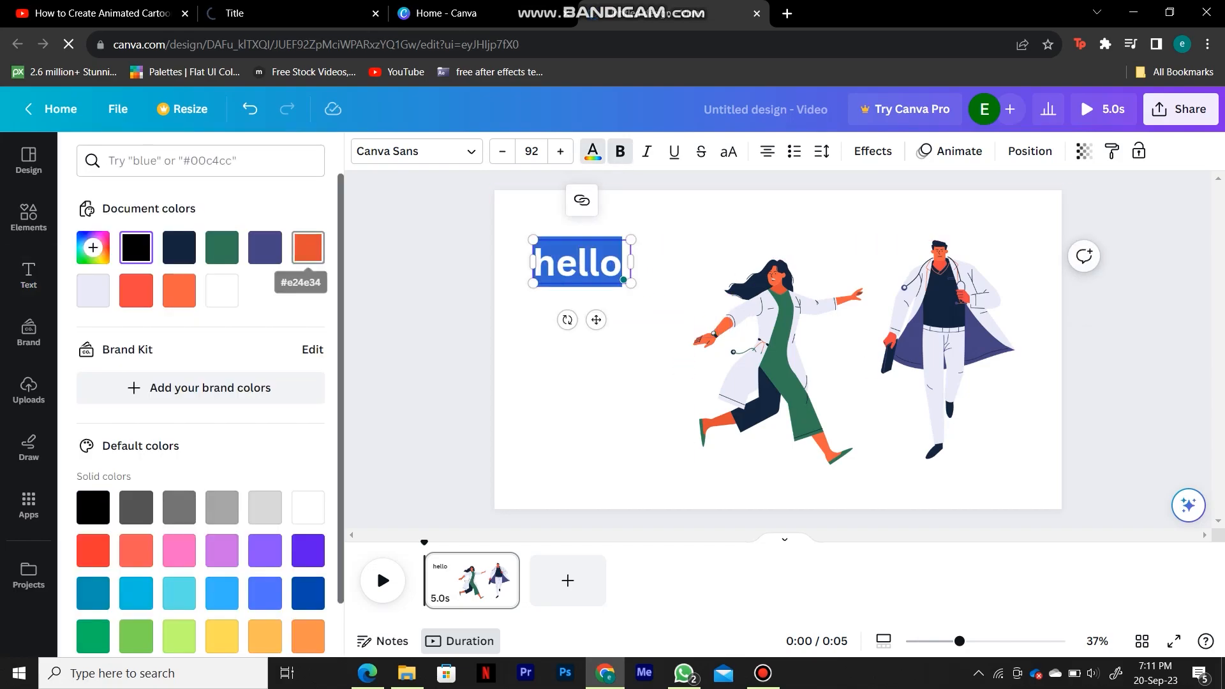
pyautogui.click(308, 248)
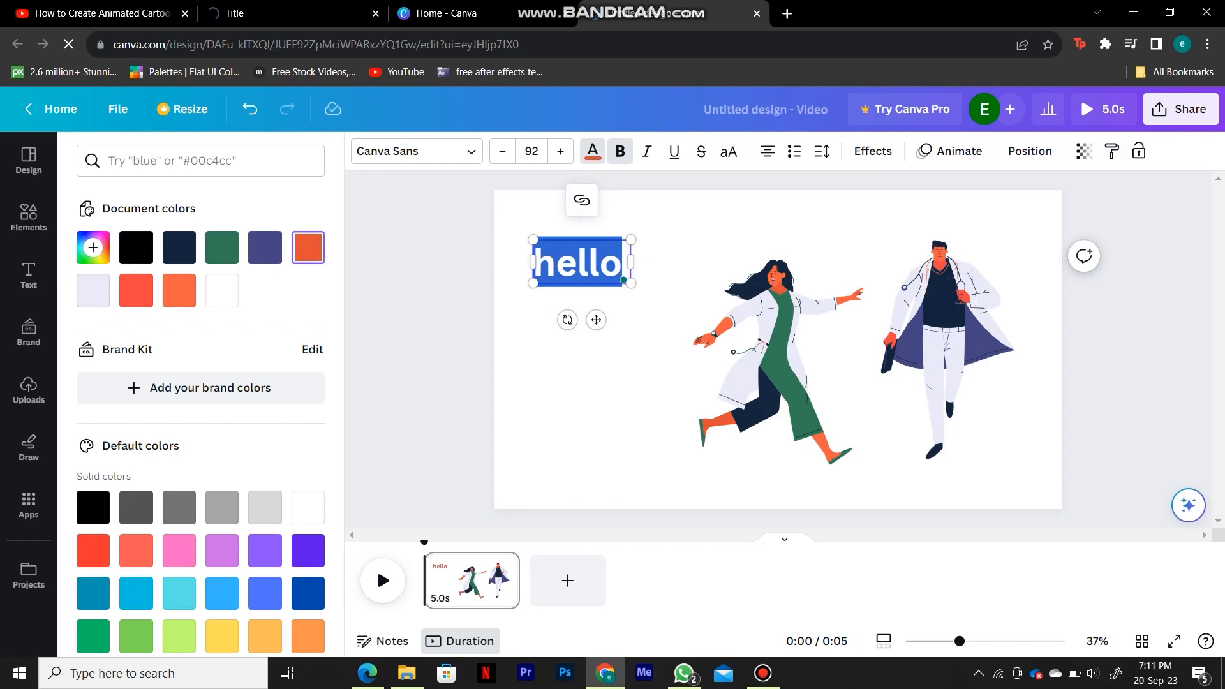
pyautogui.click(619, 152)
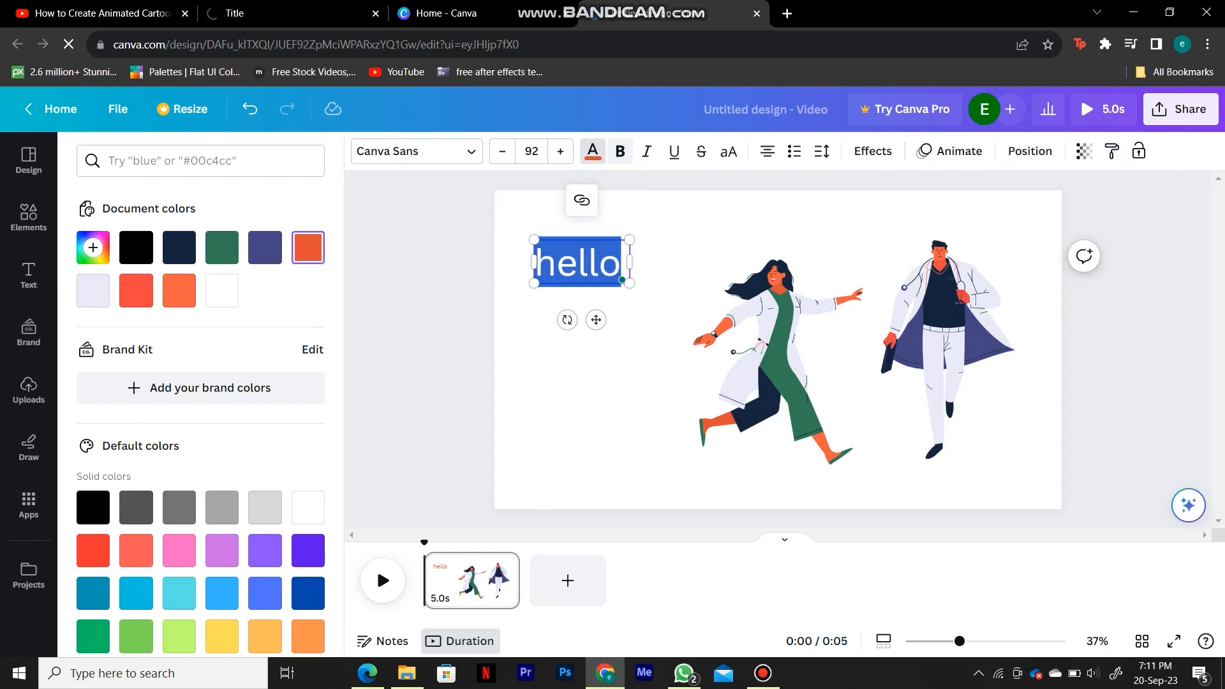
pyautogui.click(647, 151)
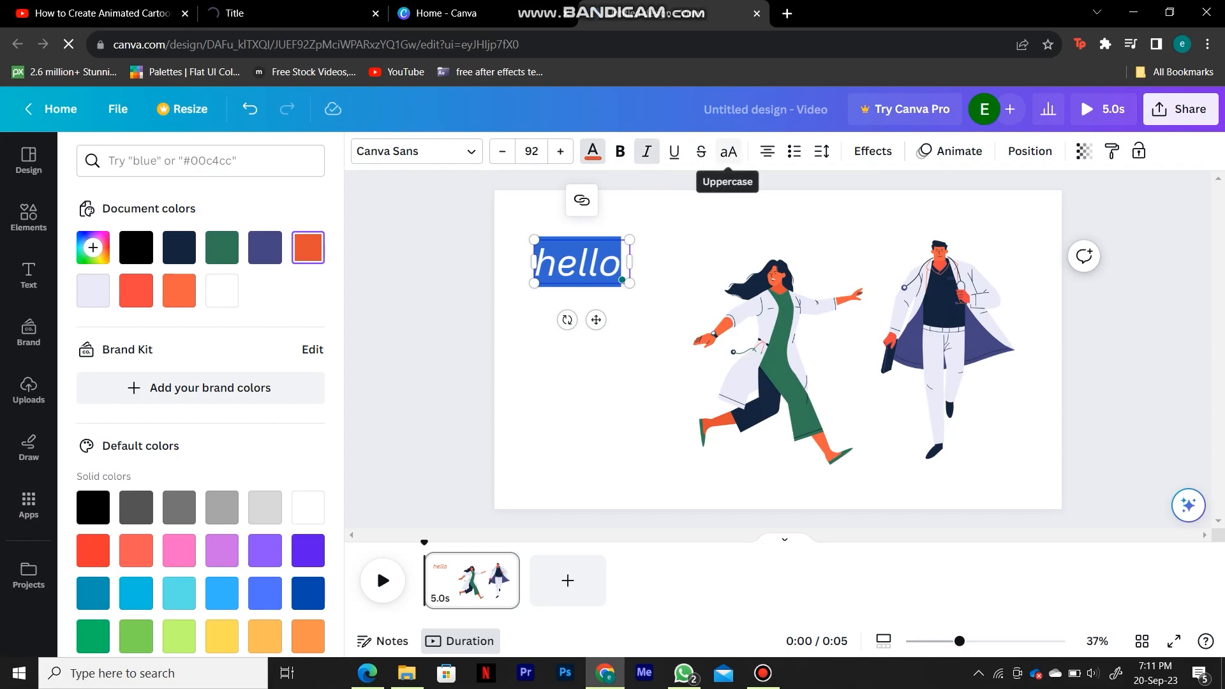
# Convert the heading to uppercase and recolor it Cobalt blue (#004aad)
pyautogui.click(728, 151)
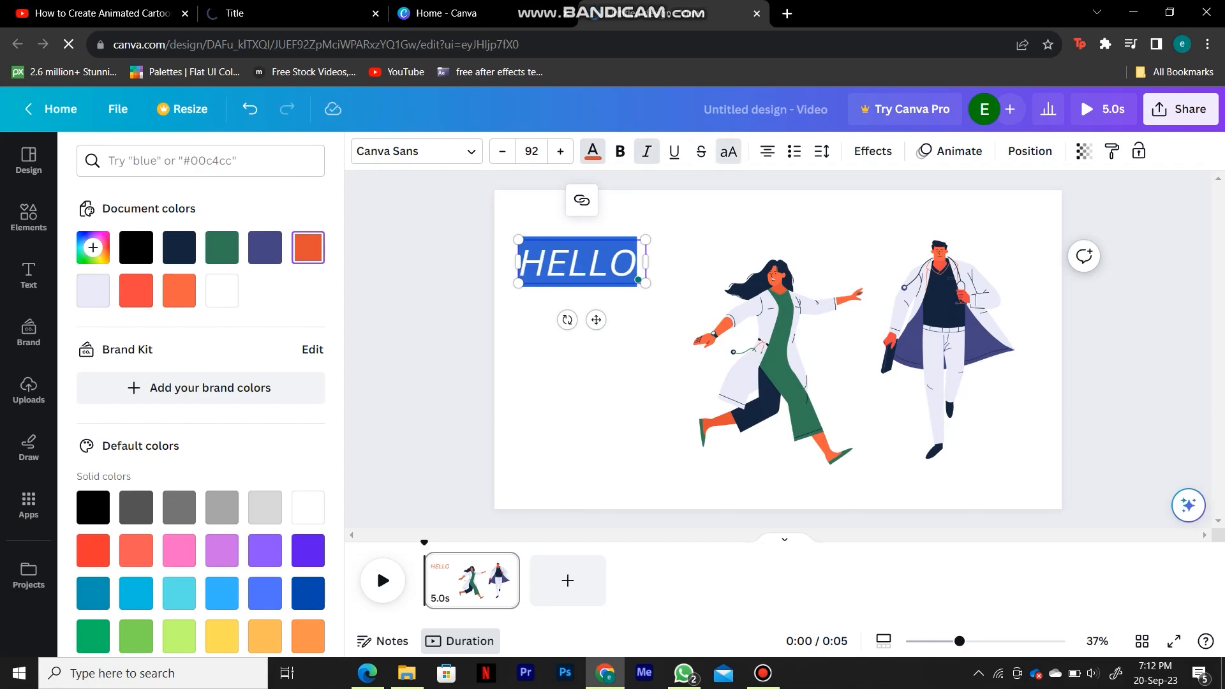
pyautogui.scroll(-1, 178, 504)
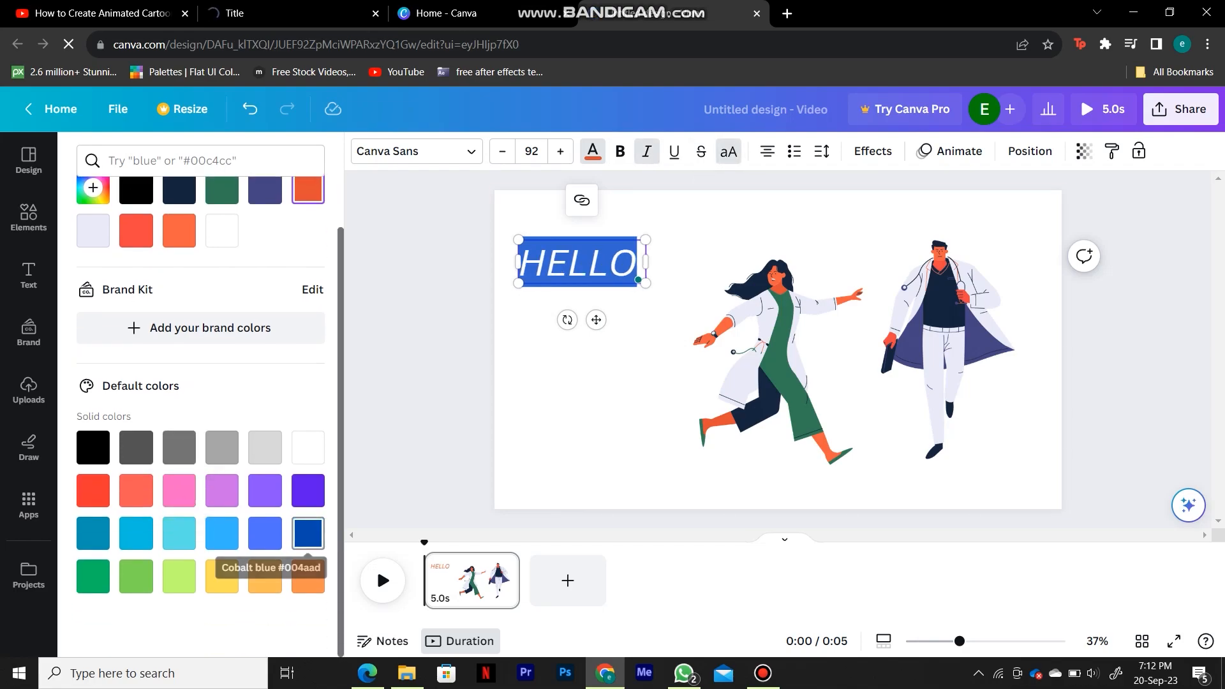
pyautogui.click(308, 532)
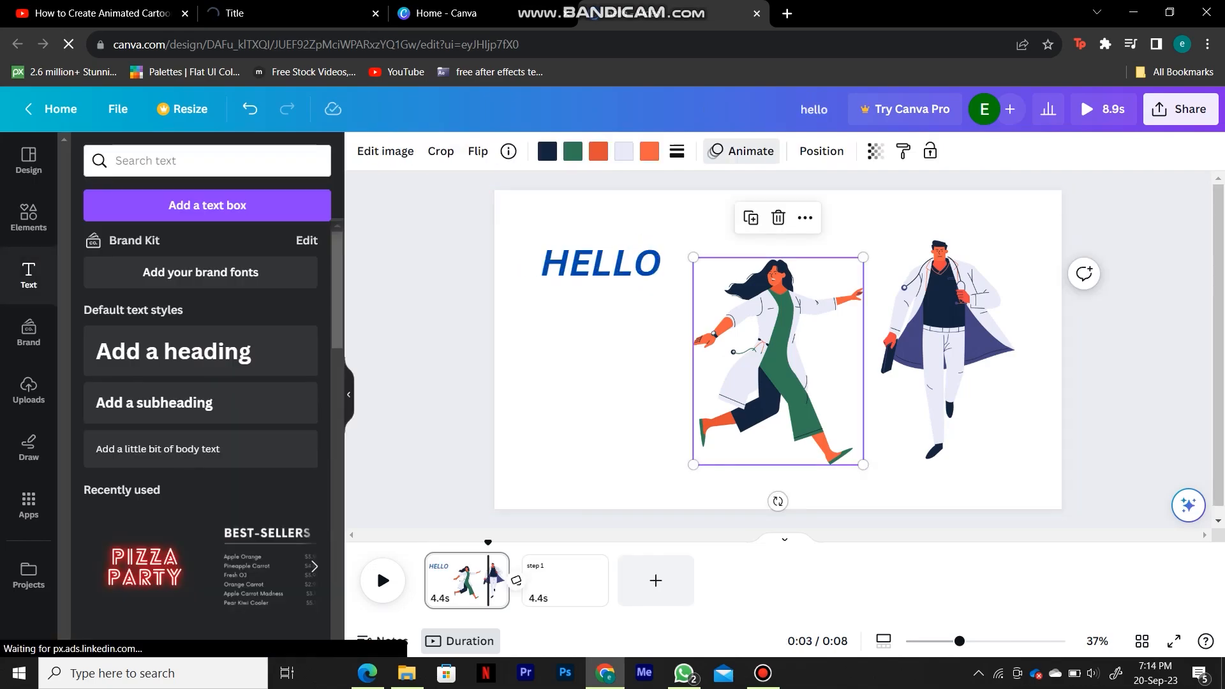
# Try the Pan, Rise and Fade animations on the running female doctor, switching Fade between on exit and on enter
pyautogui.click(740, 151)
pyautogui.click(194, 333)
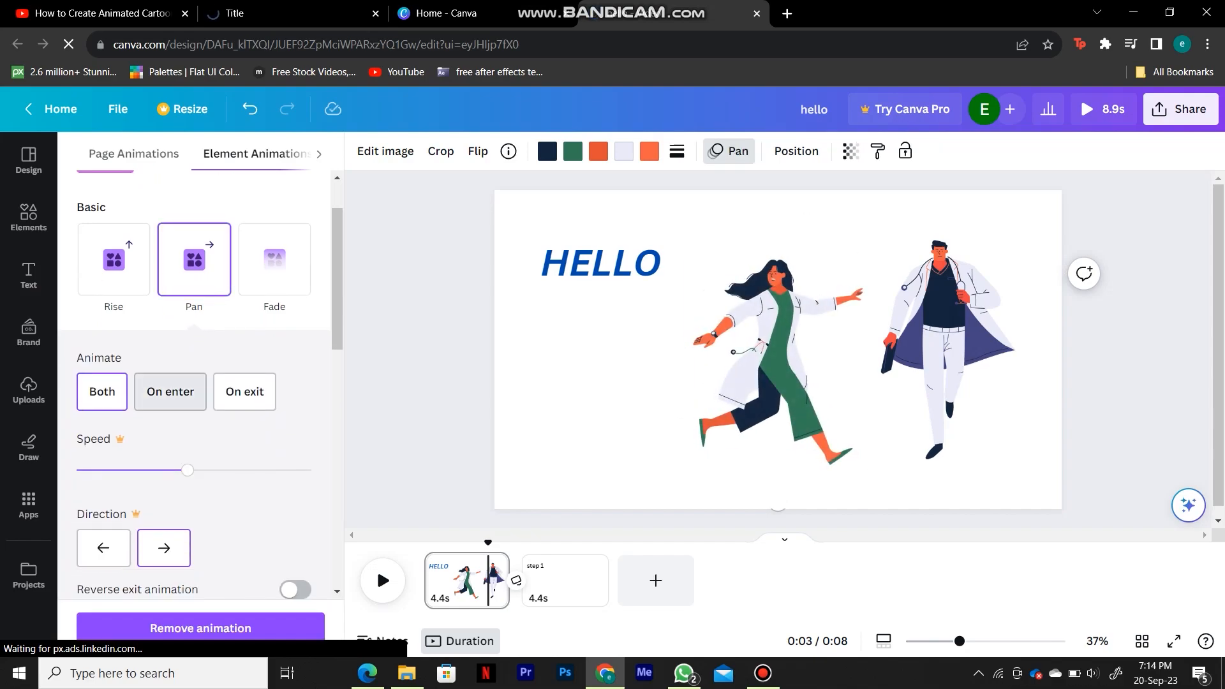
pyautogui.click(114, 259)
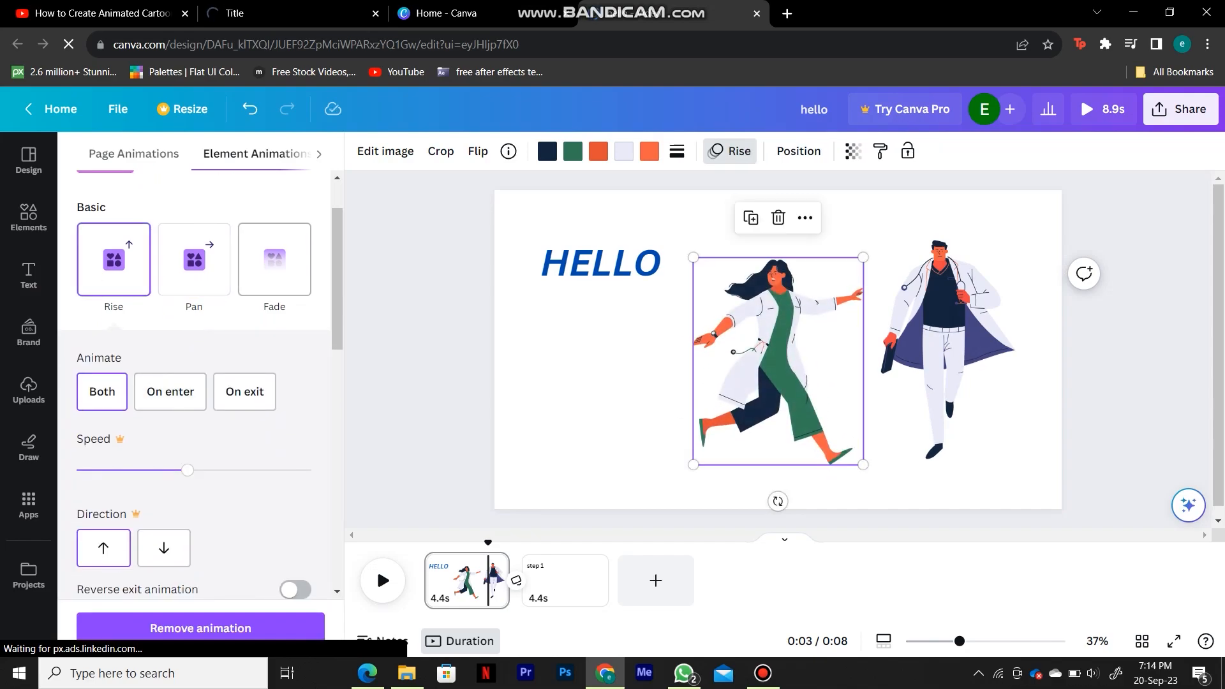
pyautogui.click(275, 259)
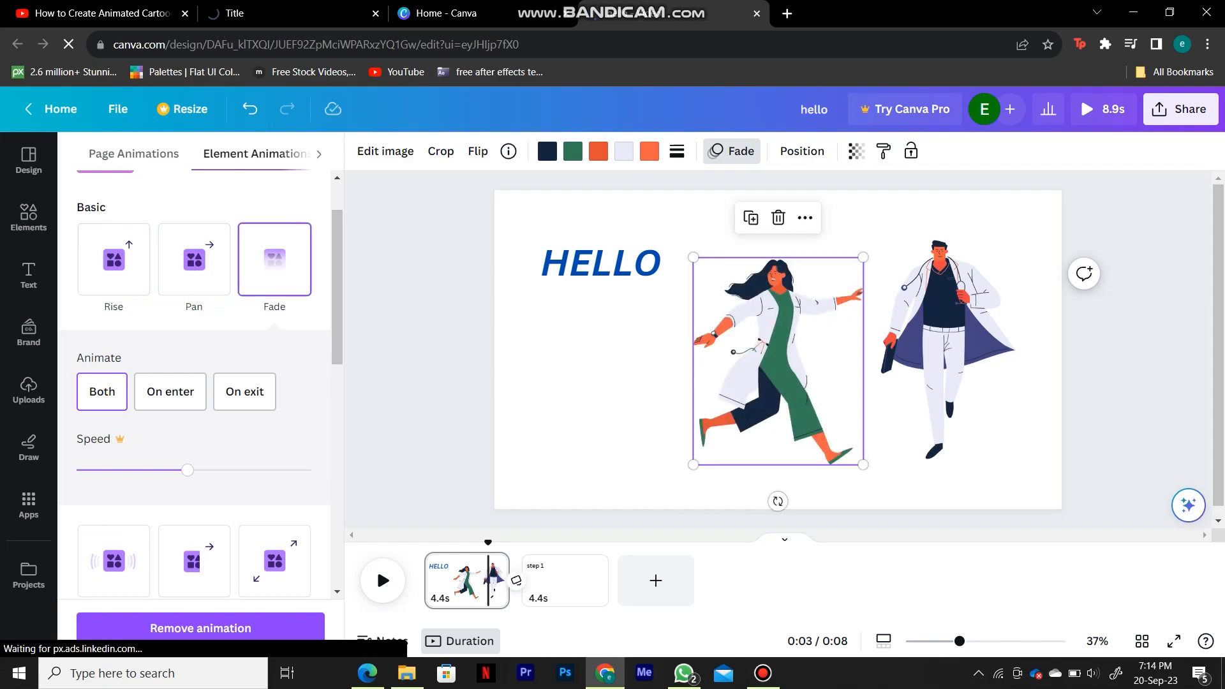
pyautogui.scroll(-2, 194, 383)
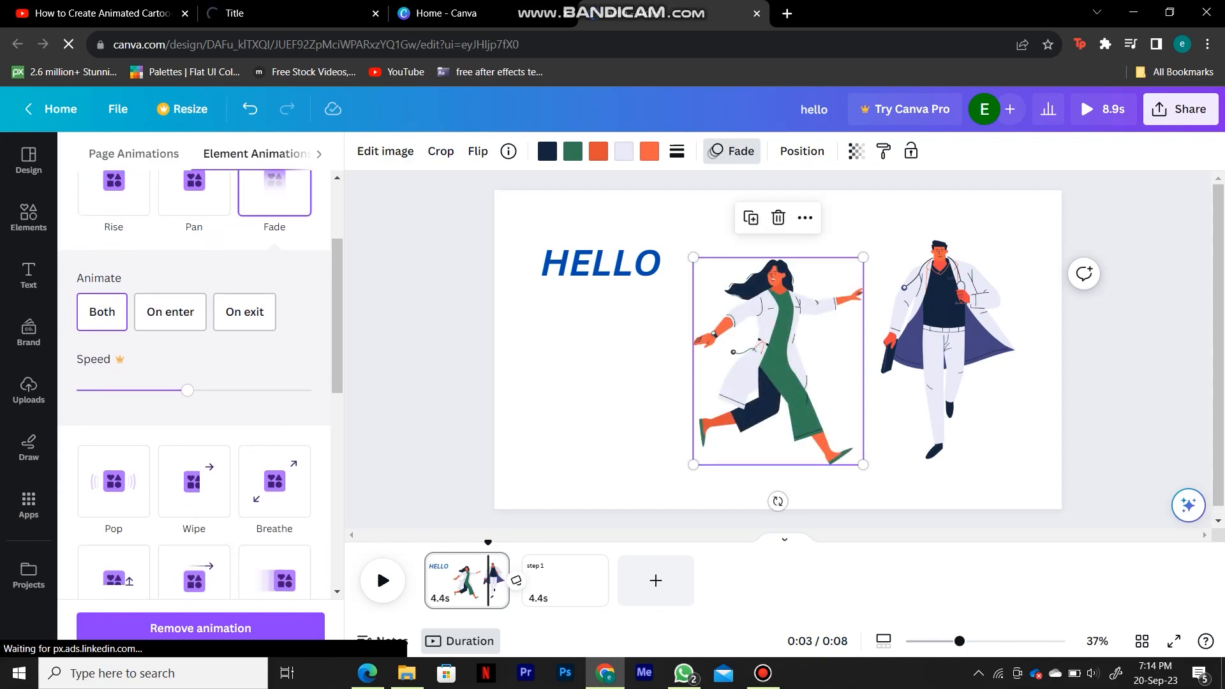
pyautogui.click(244, 311)
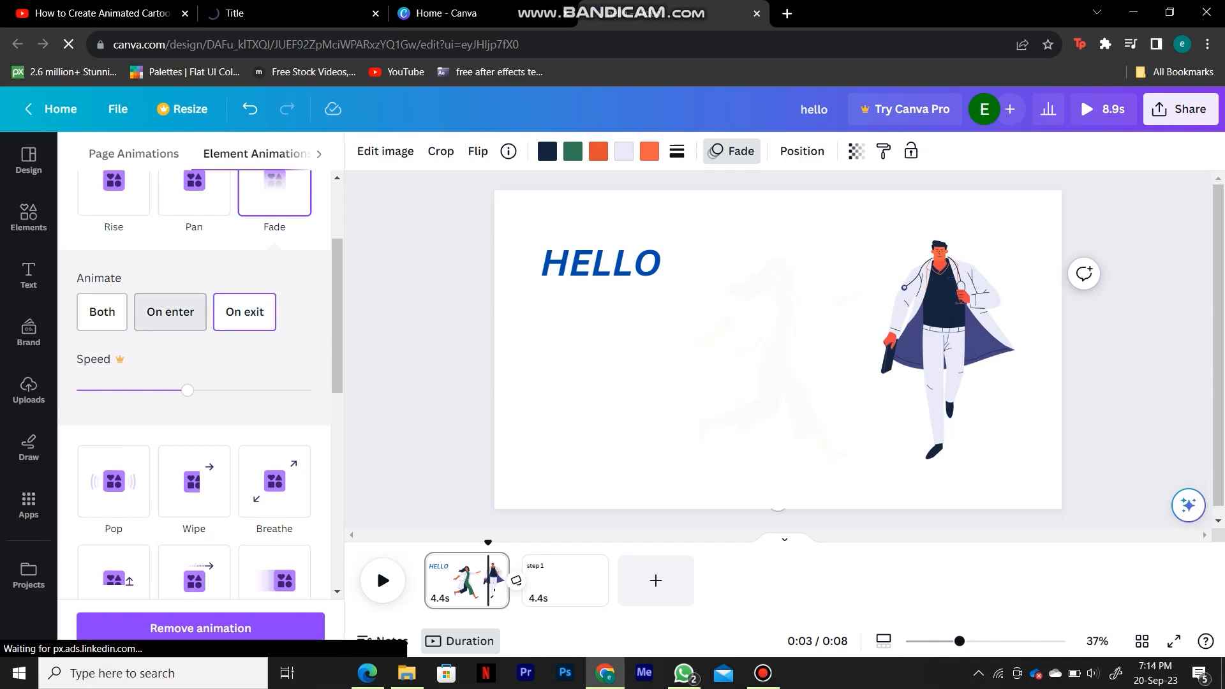
pyautogui.click(170, 312)
# Try the Neon, Tectonic and Scrapbook animations on the running female doctor
pyautogui.scroll(-5, 194, 396)
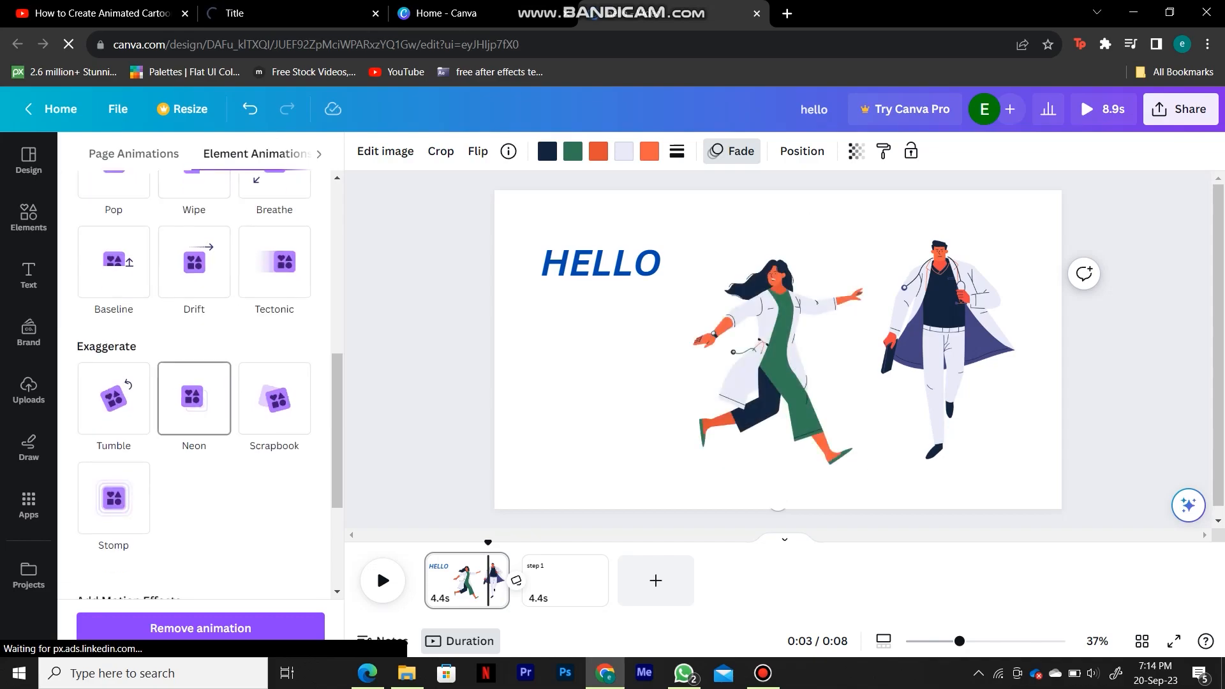
pyautogui.click(193, 397)
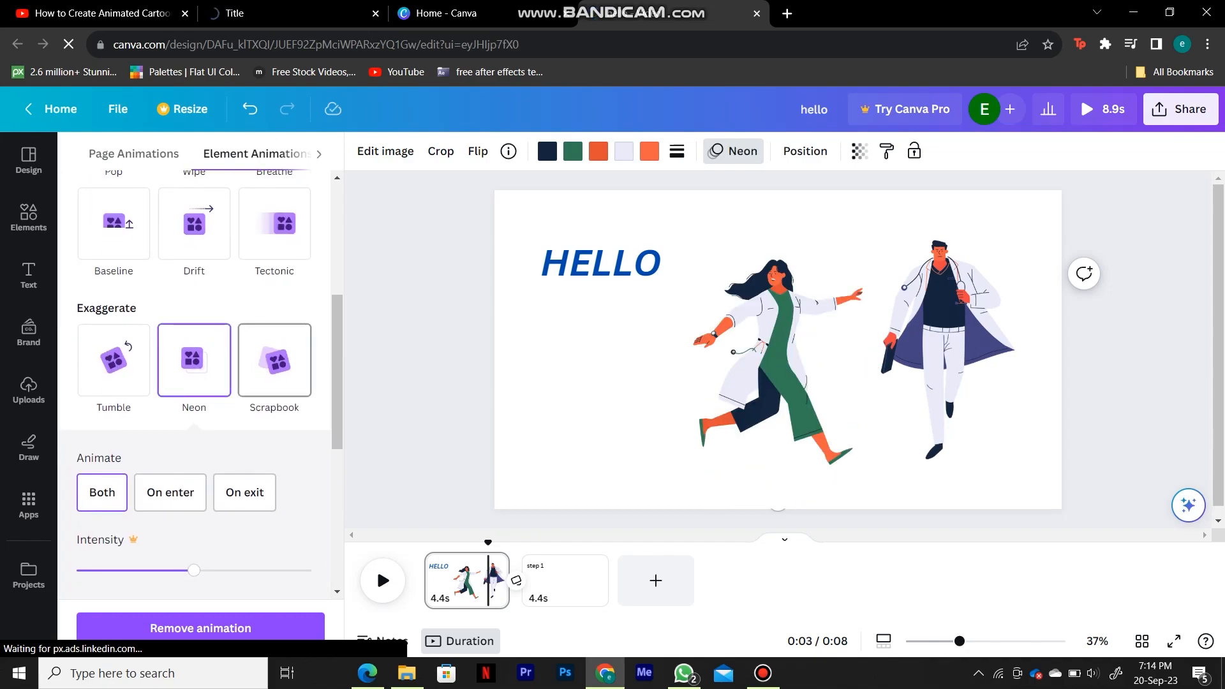
pyautogui.click(274, 360)
pyautogui.click(274, 223)
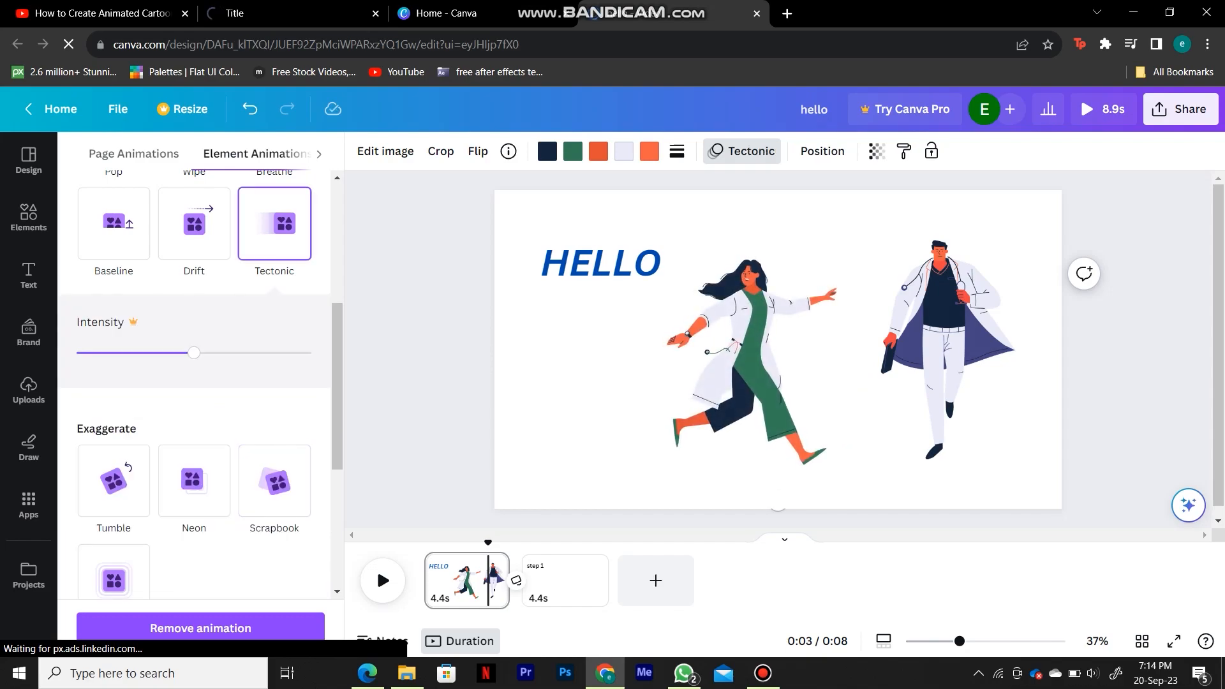
pyautogui.scroll(-3, 201, 382)
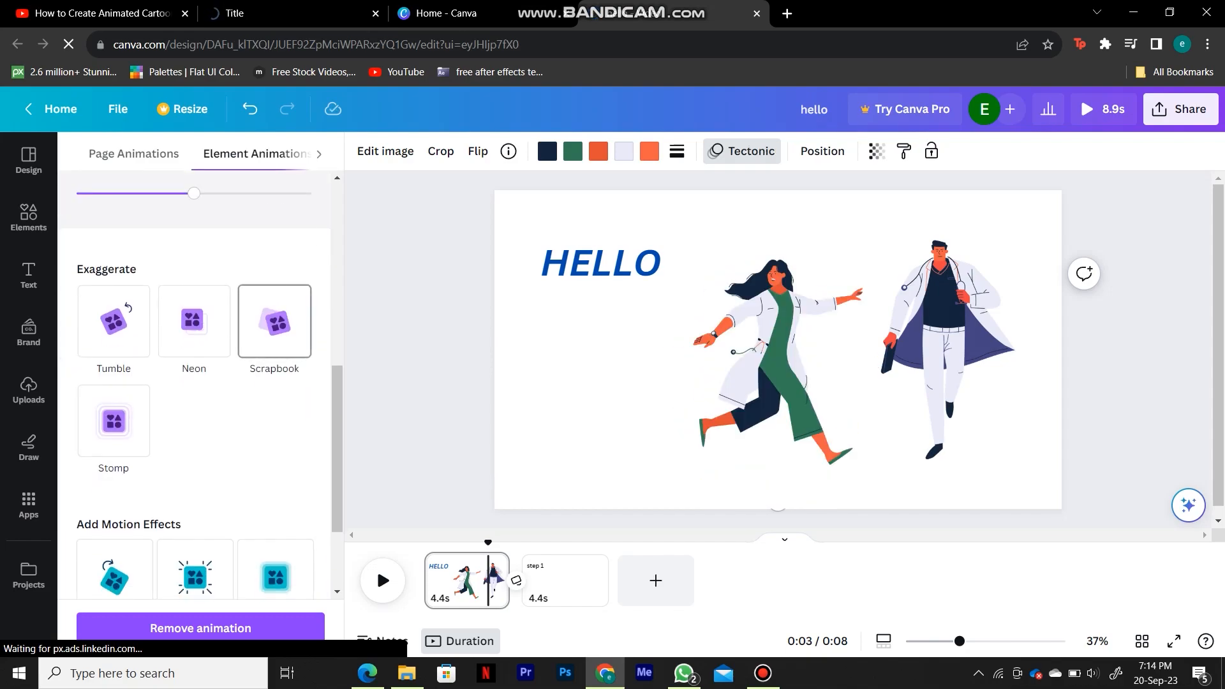
pyautogui.click(274, 321)
# Add the Flicker motion effect to the female doctor and set her animation to Wipe
pyautogui.scroll(-2, 195, 415)
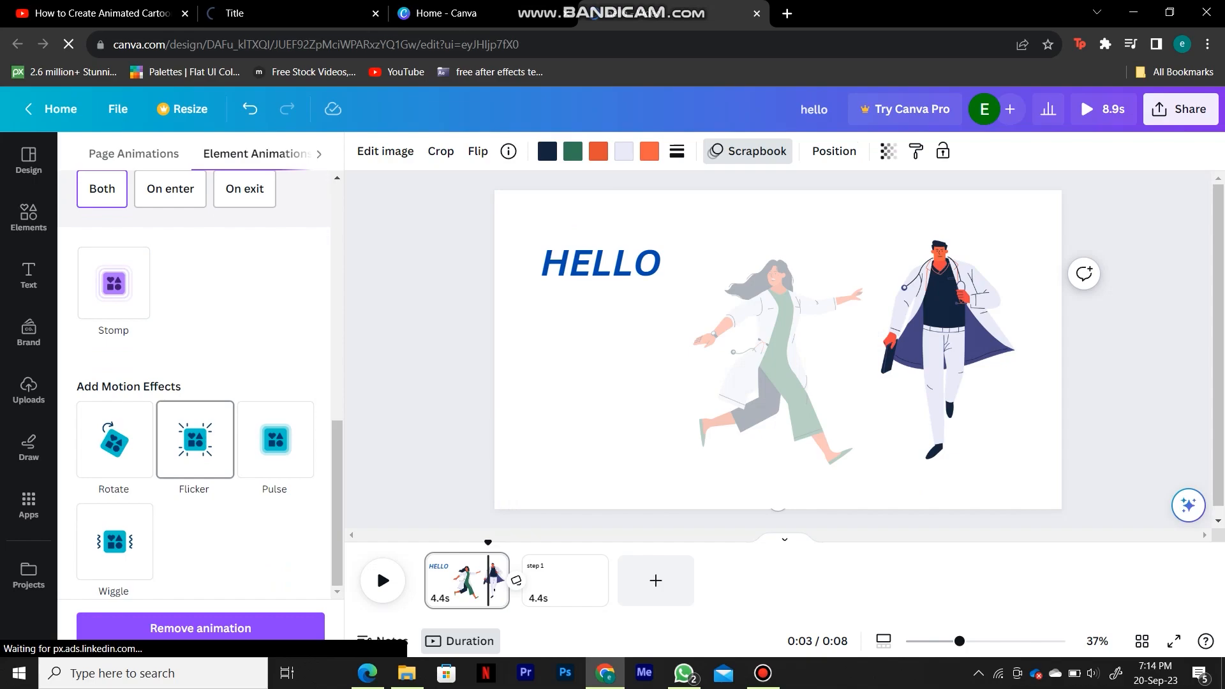
pyautogui.click(195, 439)
pyautogui.scroll(-2, 194, 383)
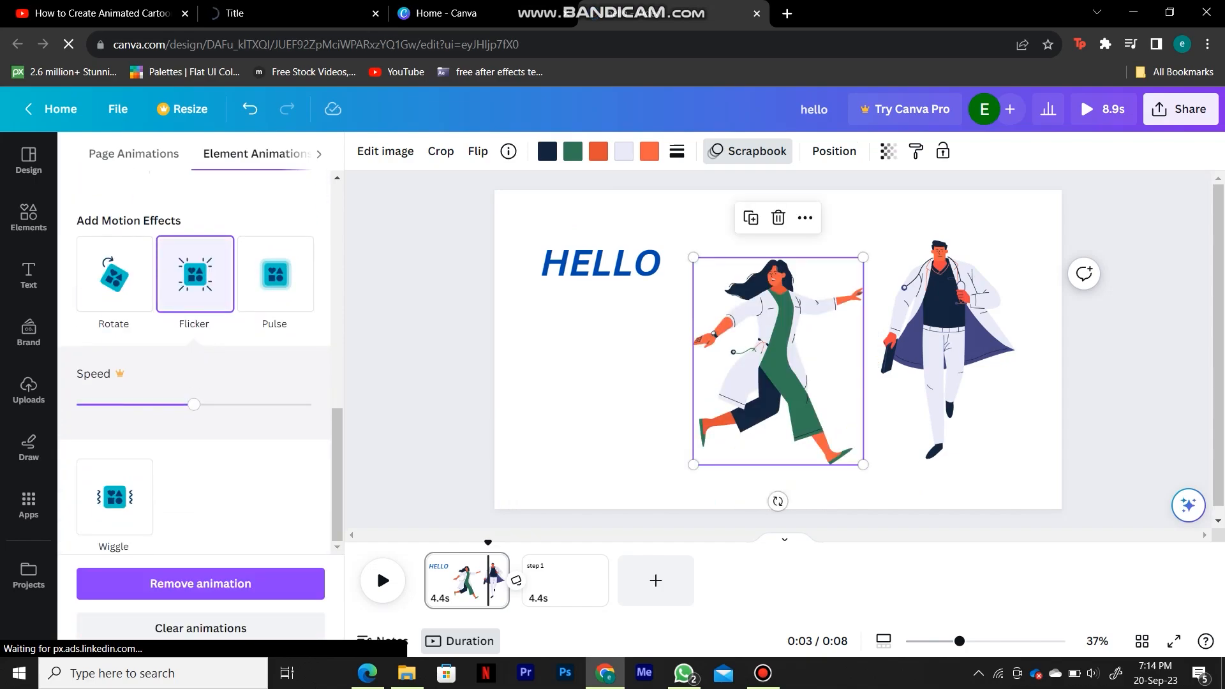
pyautogui.scroll(5, 194, 358)
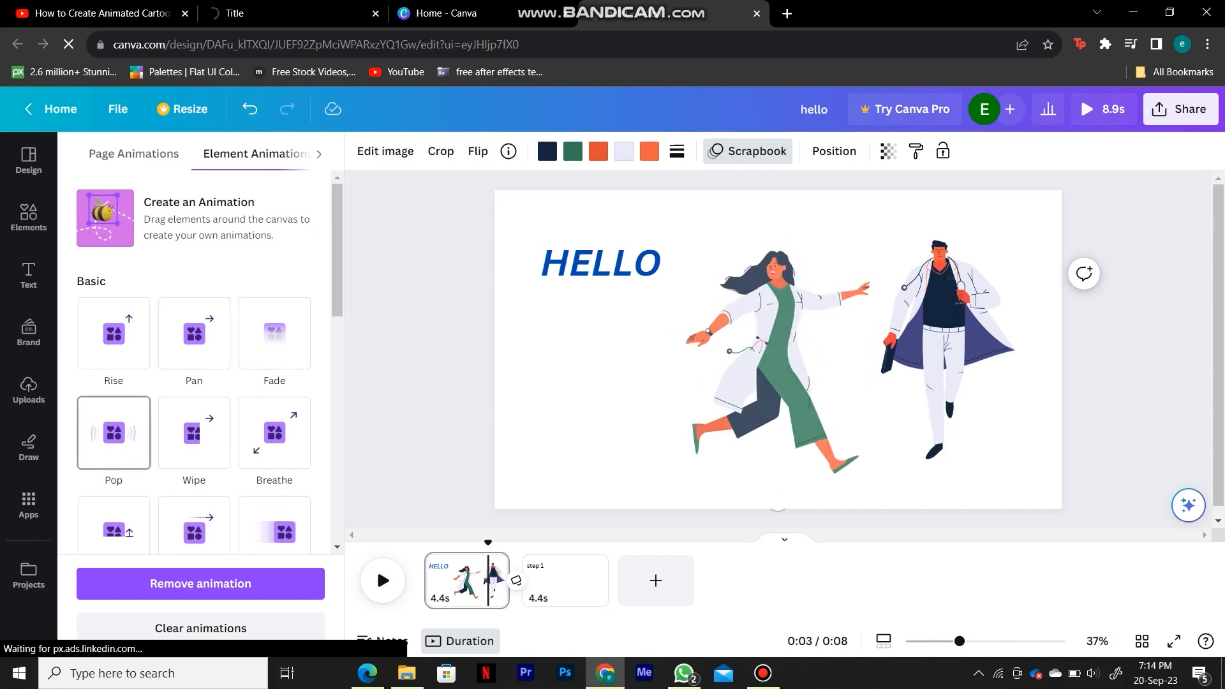
pyautogui.click(194, 434)
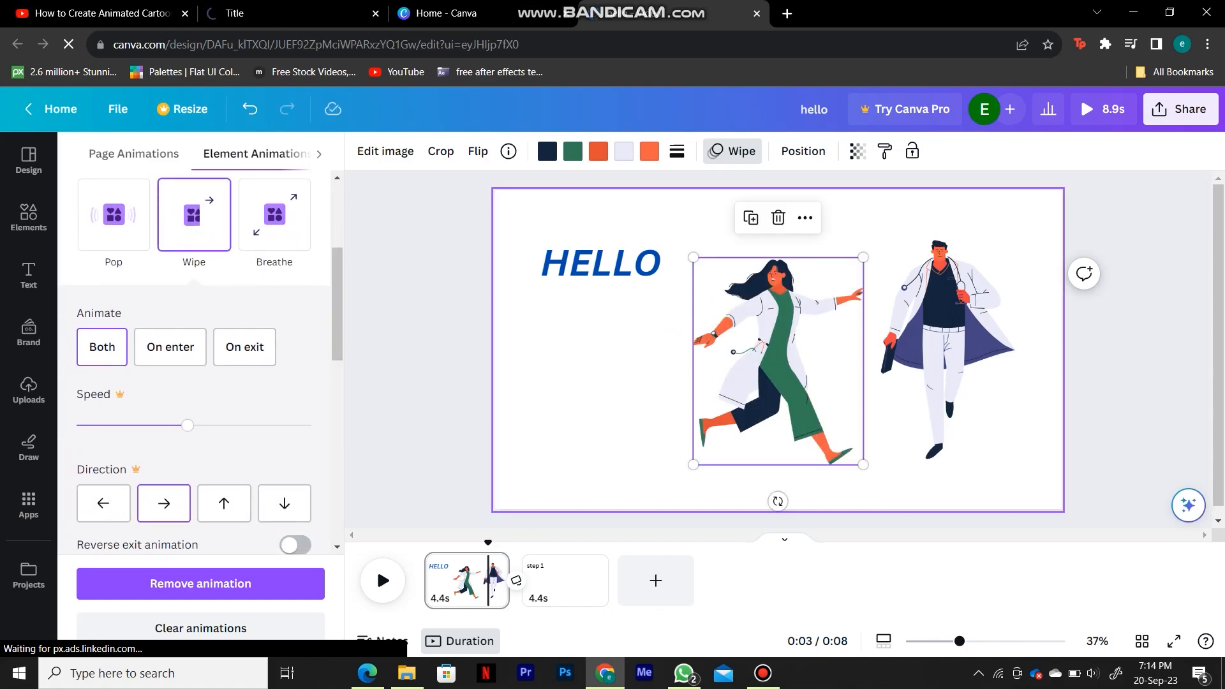
# Apply the Tectonic animation to the walking male doctor and open the position settings
pyautogui.click(948, 351)
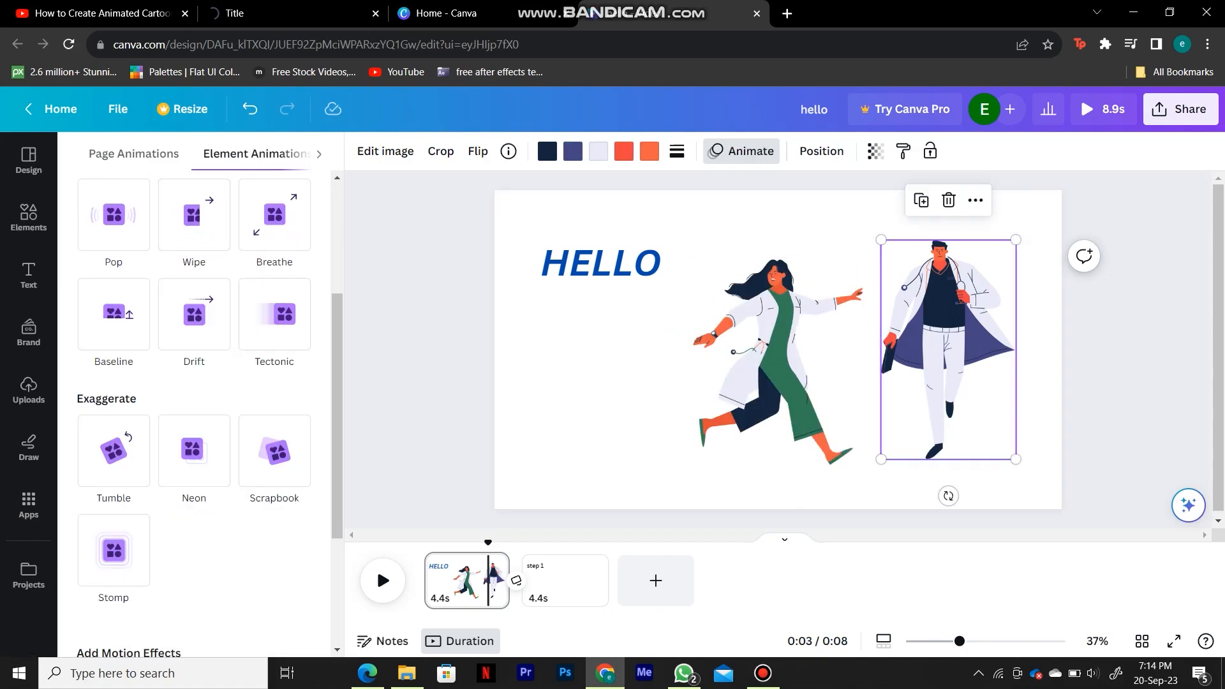
pyautogui.click(274, 314)
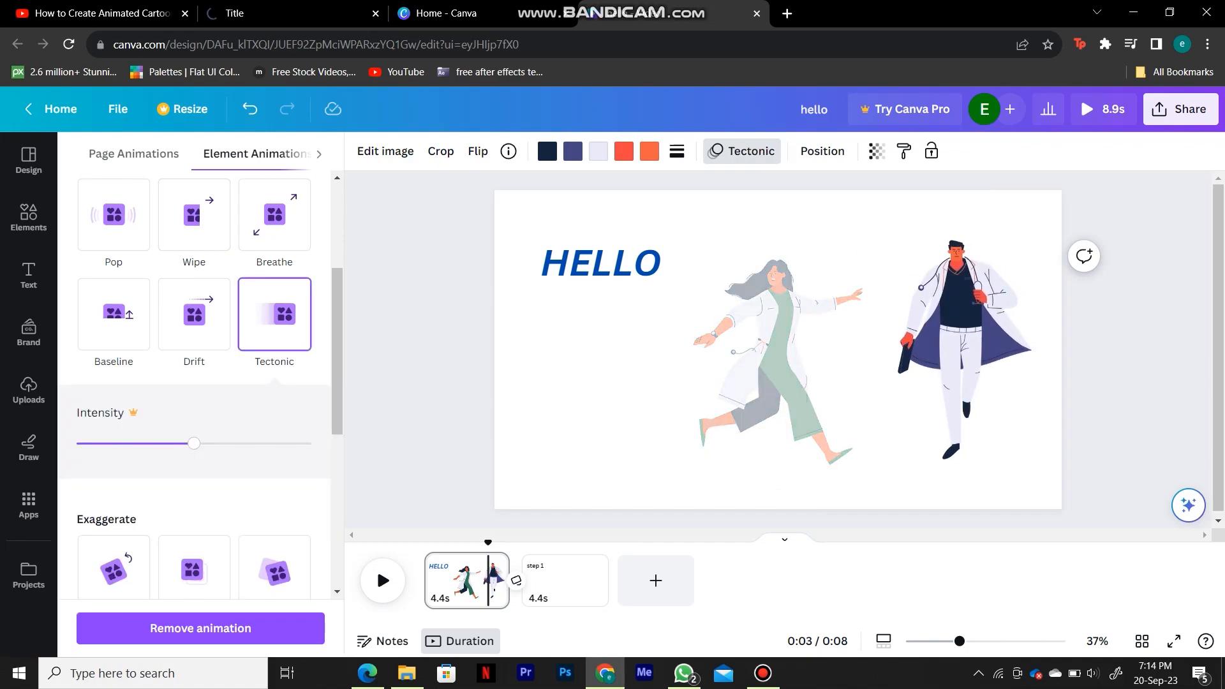
pyautogui.click(823, 150)
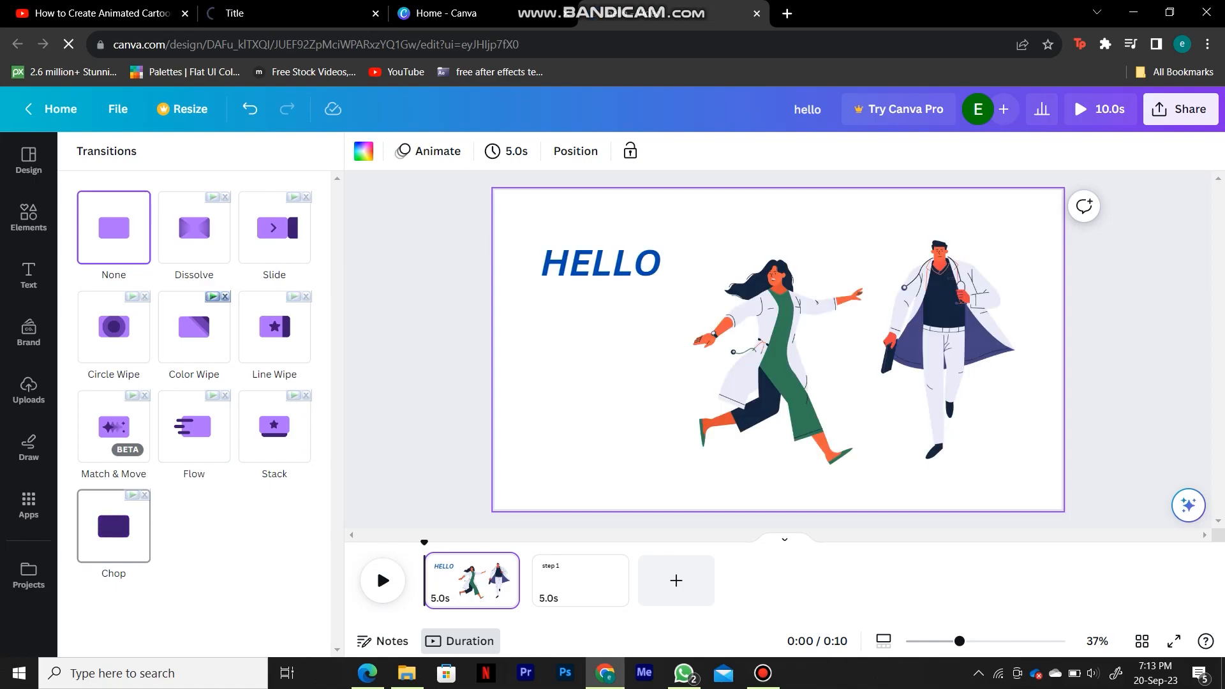
# Apply a Chop transition between the HELLO page and the step 1 page, trying different origins and choosing the top-left corner
pyautogui.click(114, 526)
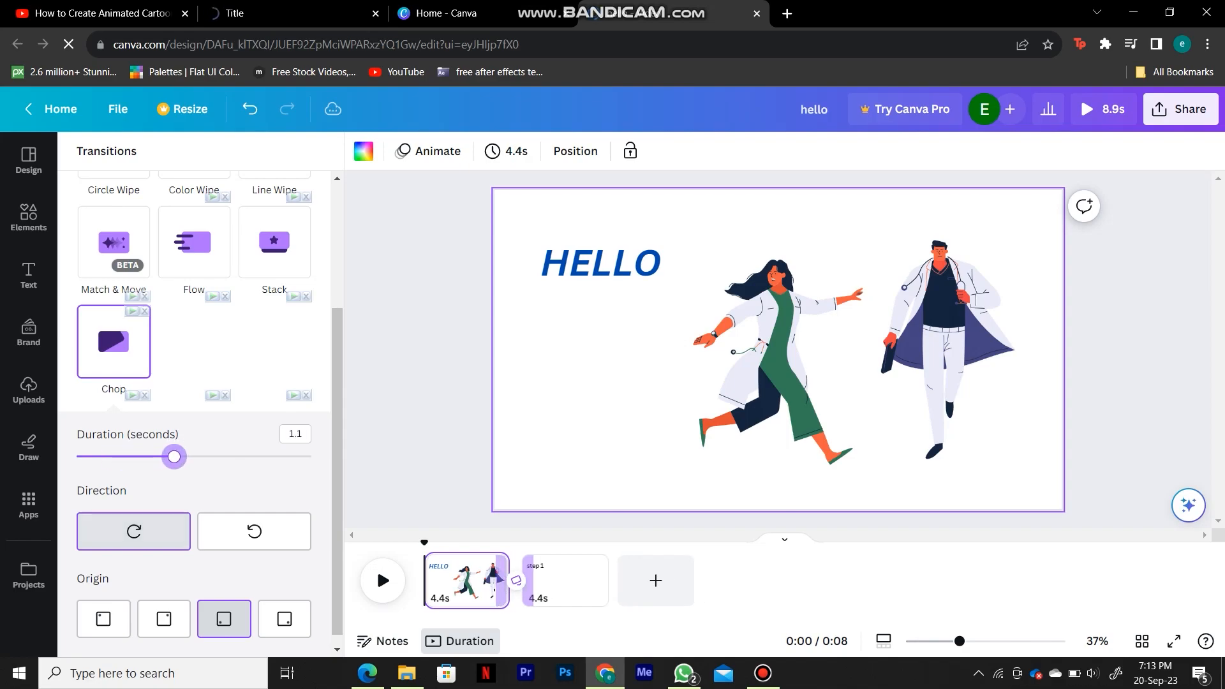
pyautogui.scroll(-1, 200, 414)
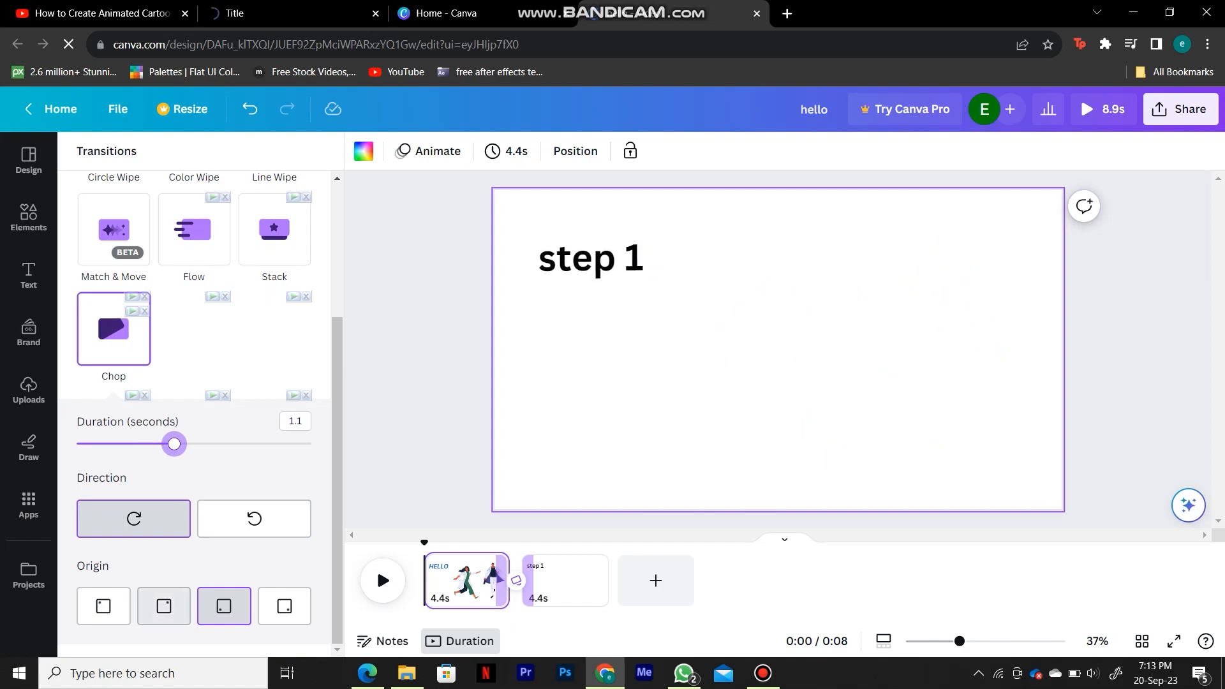
pyautogui.click(163, 606)
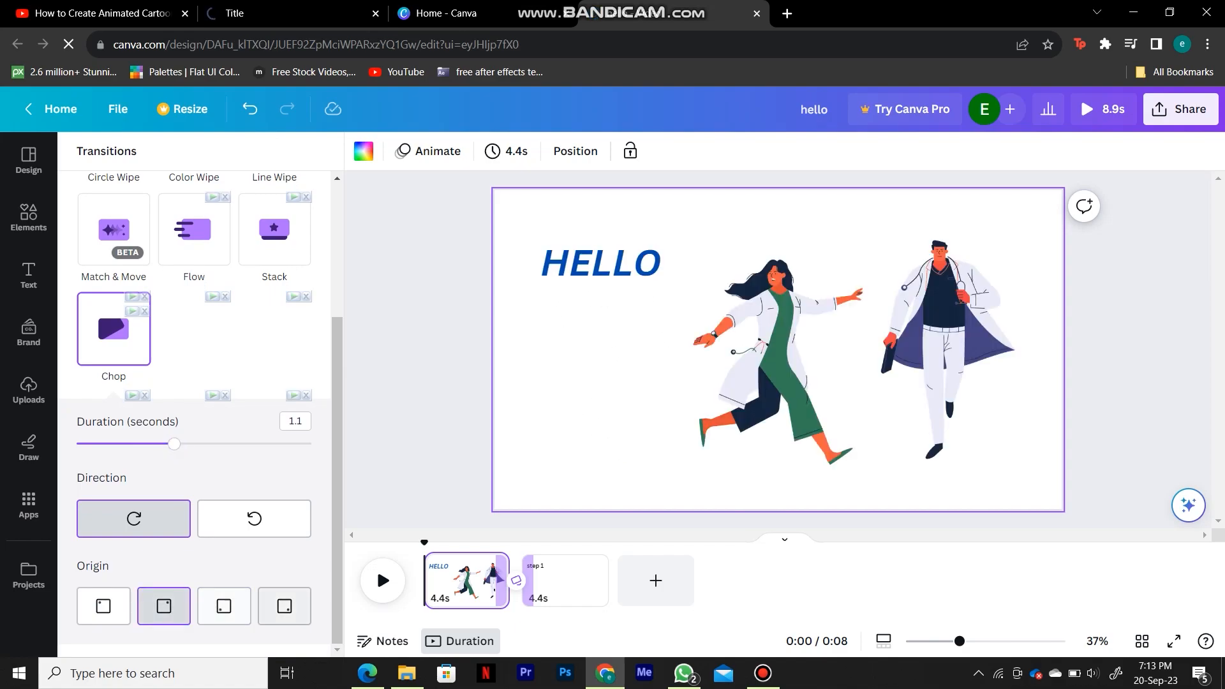
pyautogui.click(284, 605)
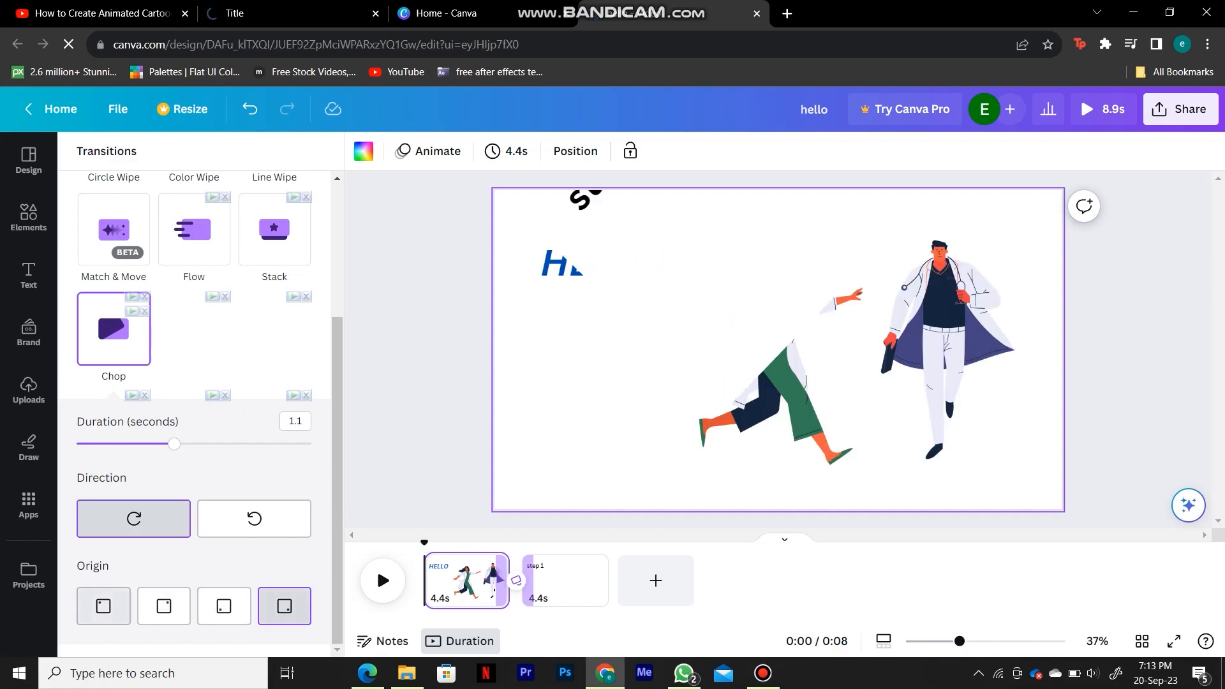
pyautogui.click(103, 605)
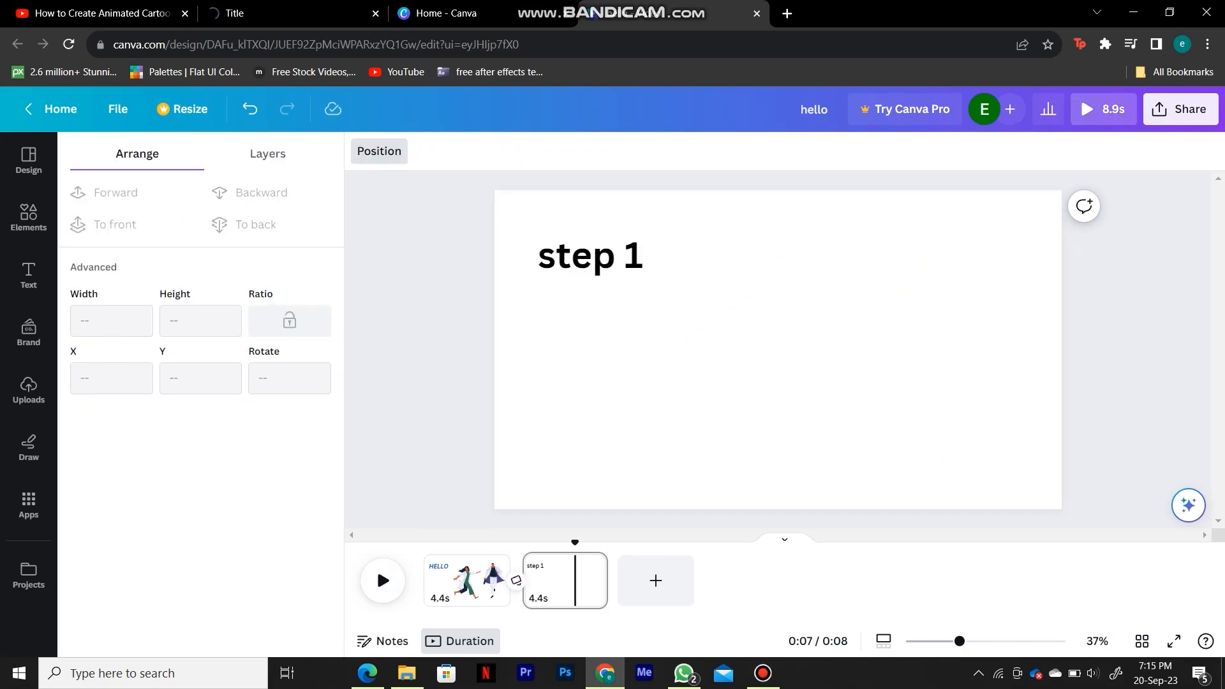
# Find the Animaker website with a Google search for "animaker" in a new browser tab and start creating a first video
pyautogui.hotkey('ctrl', 't')
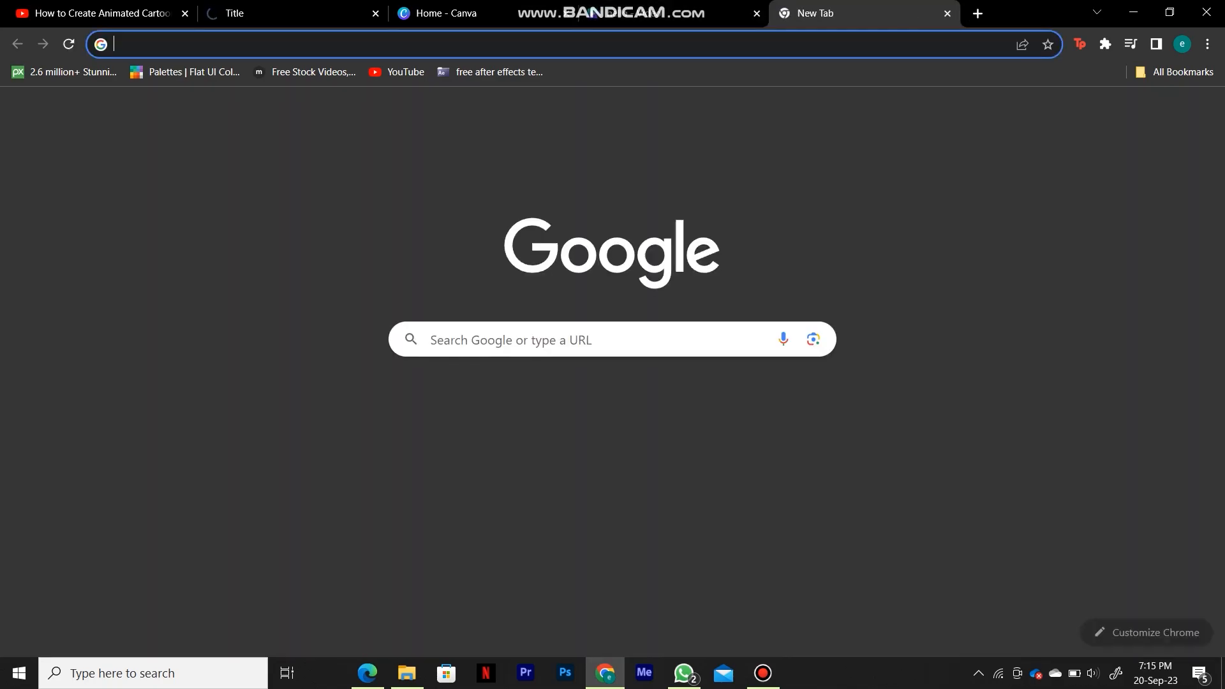
pyautogui.write('a')
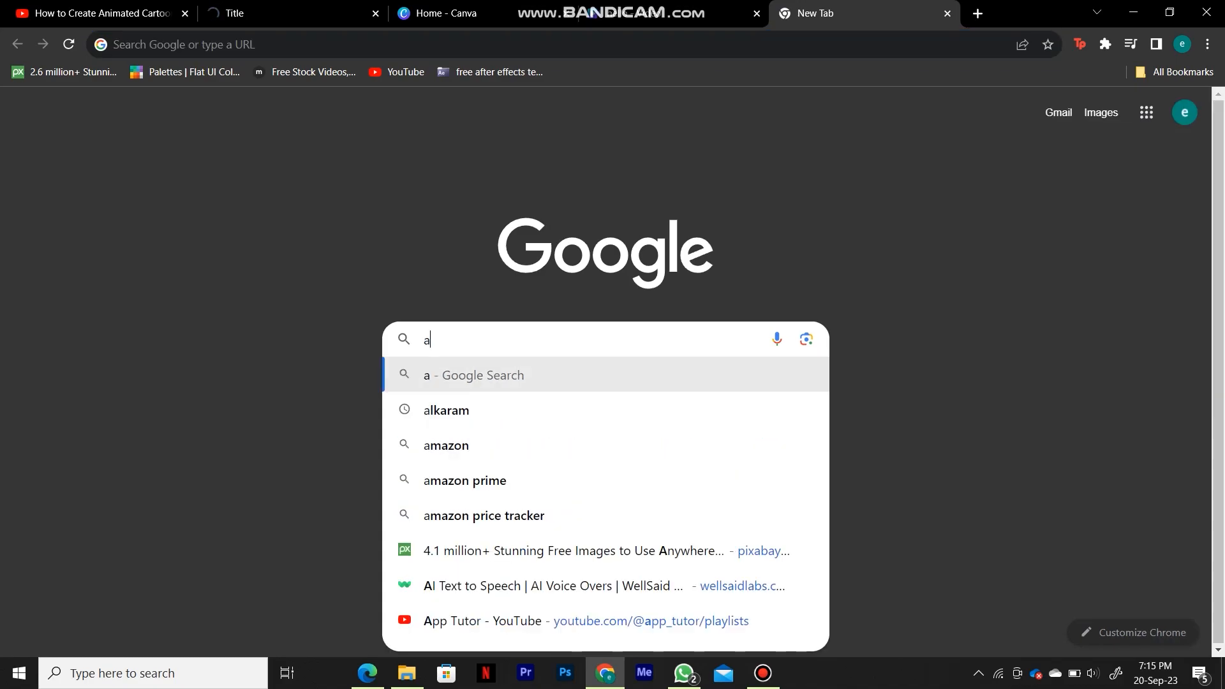
pyautogui.write('nimaker')
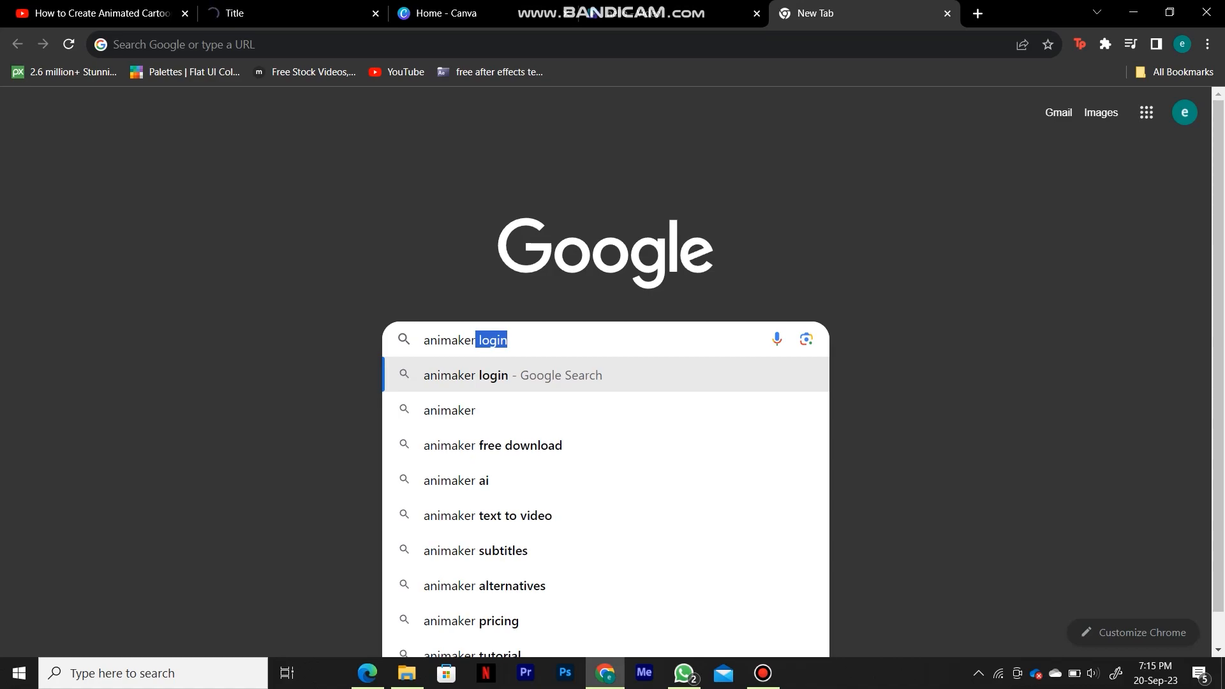
pyautogui.press('Down')
pyautogui.press('Return')
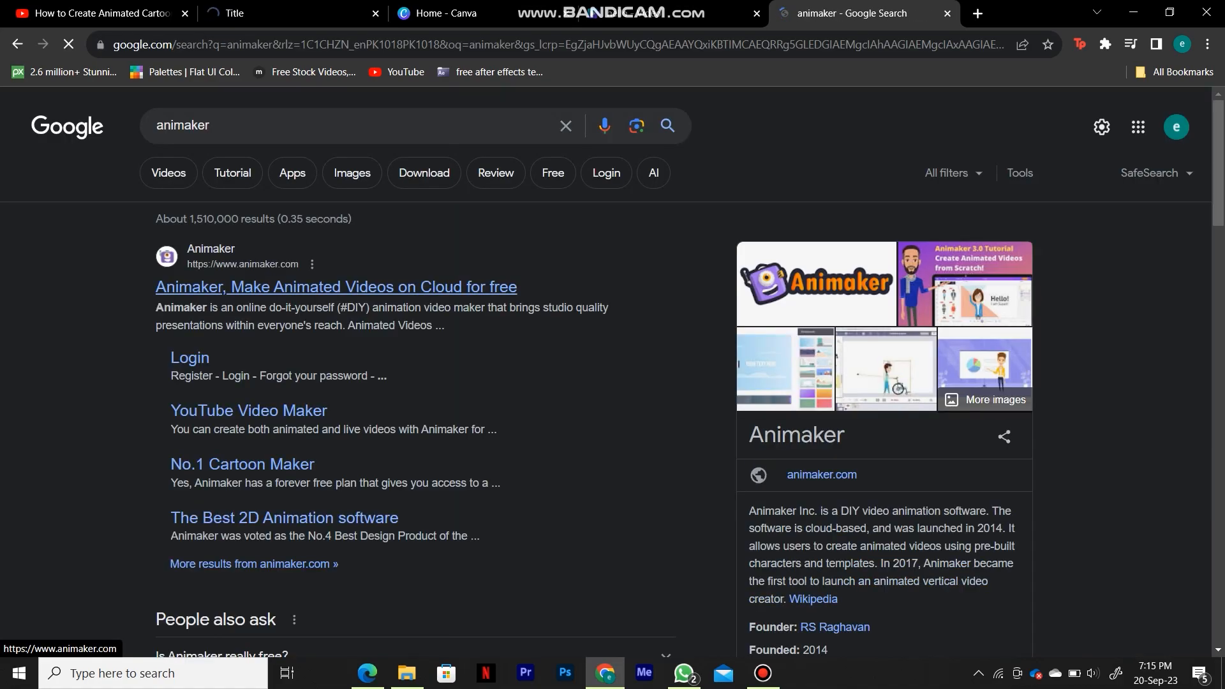
pyautogui.click(336, 287)
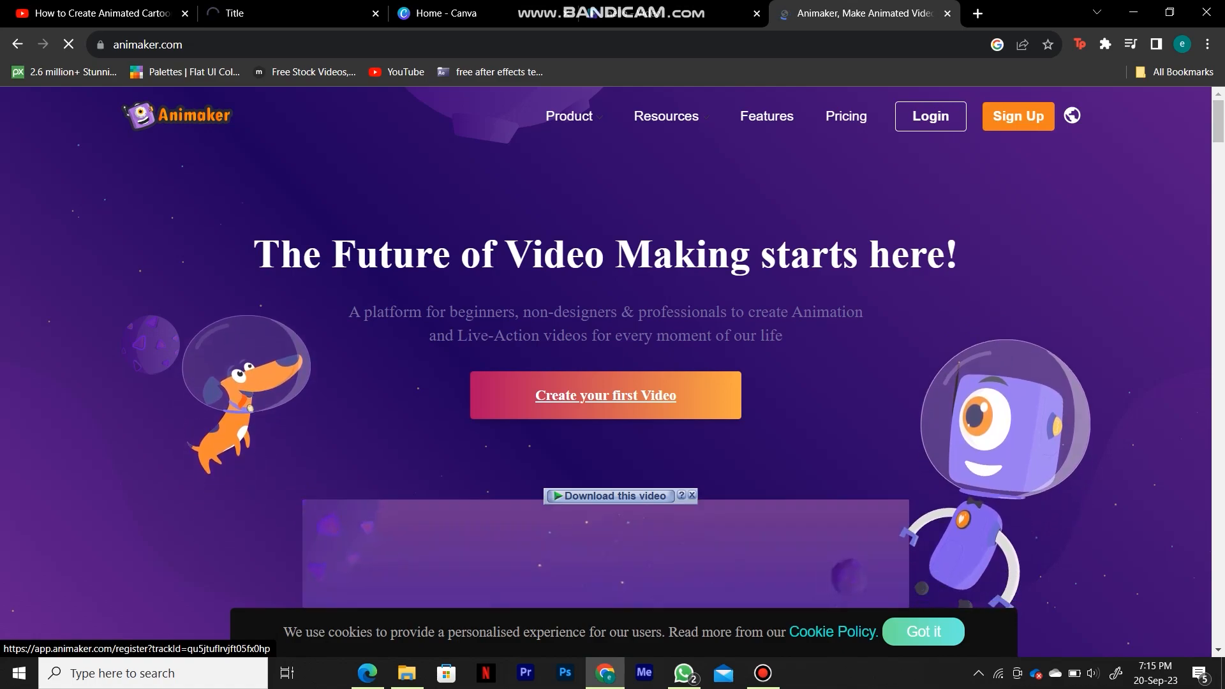
pyautogui.click(606, 395)
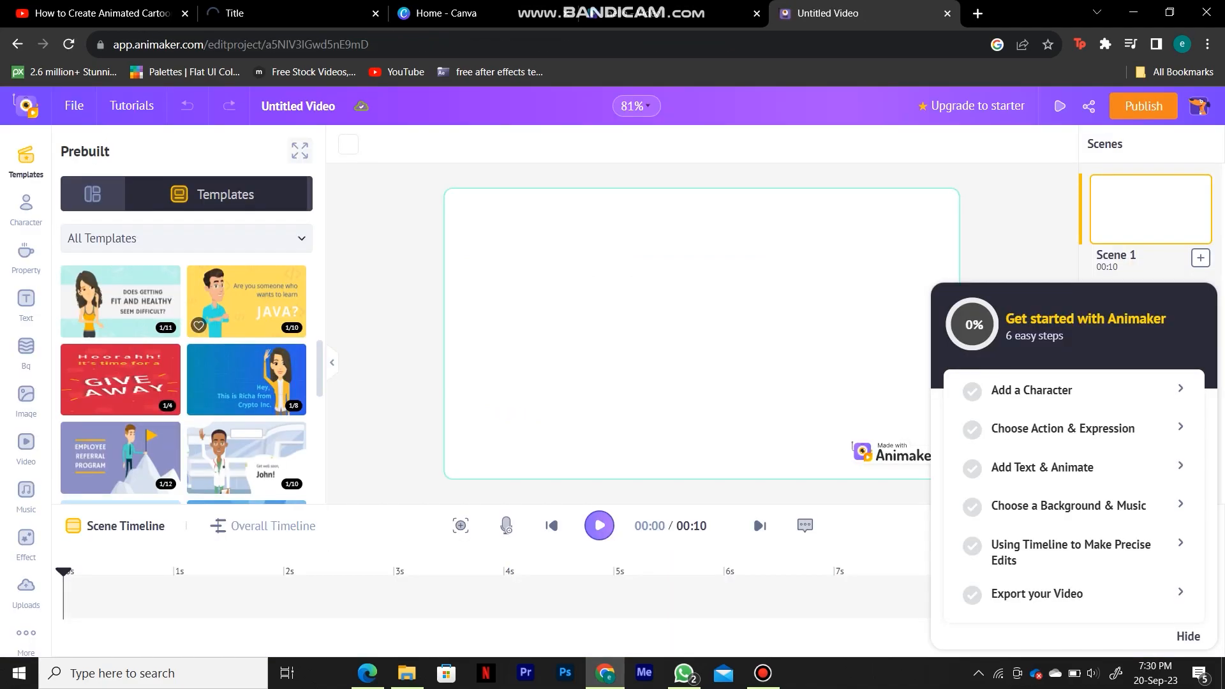
# Browse the prebuilt video templates and add the dark-haired woman in the teal shirt from the Casual characters to the scene
pyautogui.scroll(-3, 184, 383)
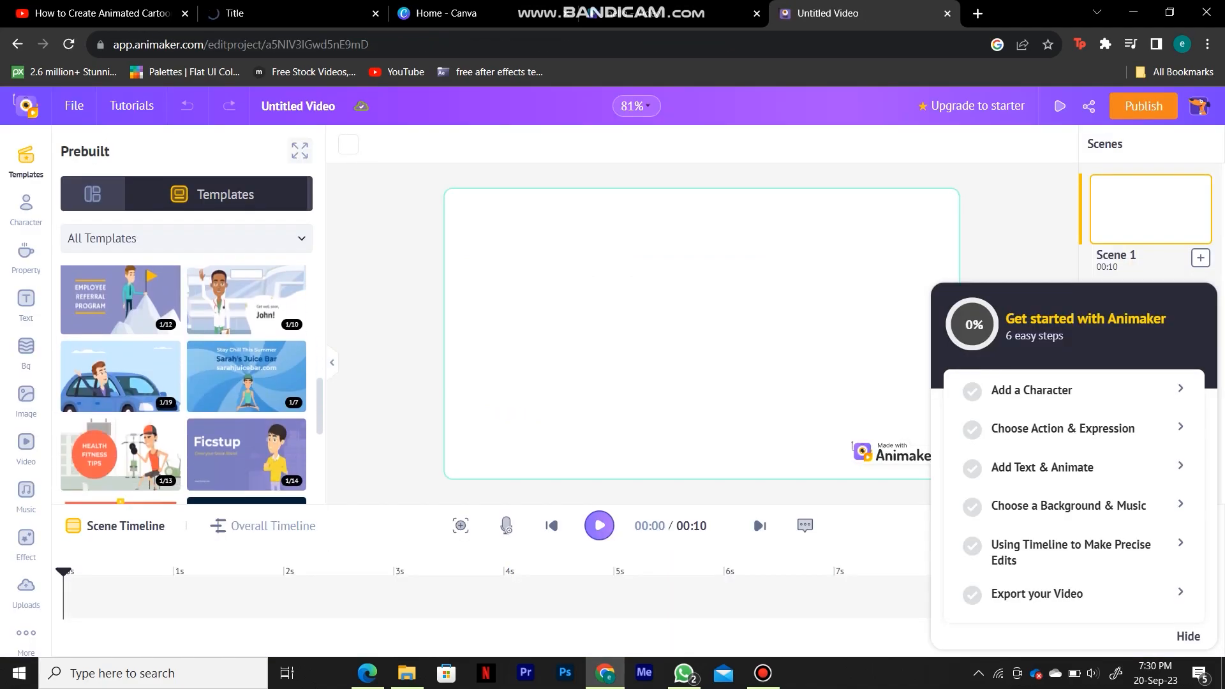
pyautogui.scroll(-5, 183, 383)
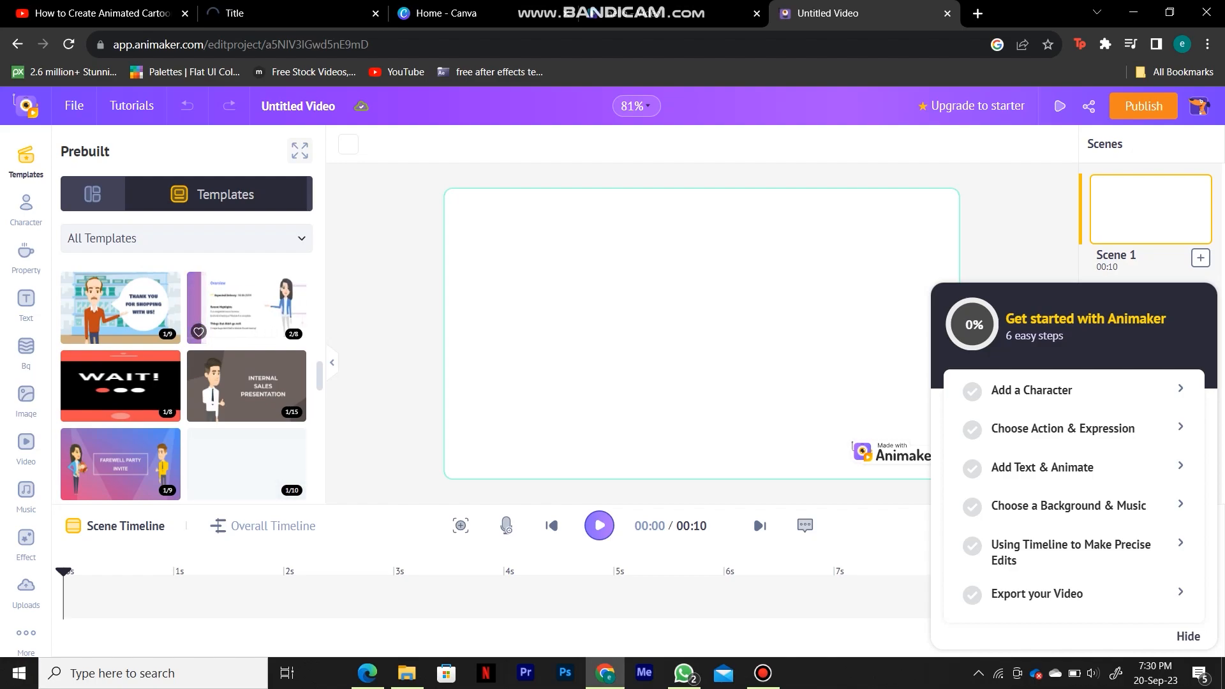
pyautogui.scroll(-2, 184, 382)
pyautogui.scroll(-1, 183, 383)
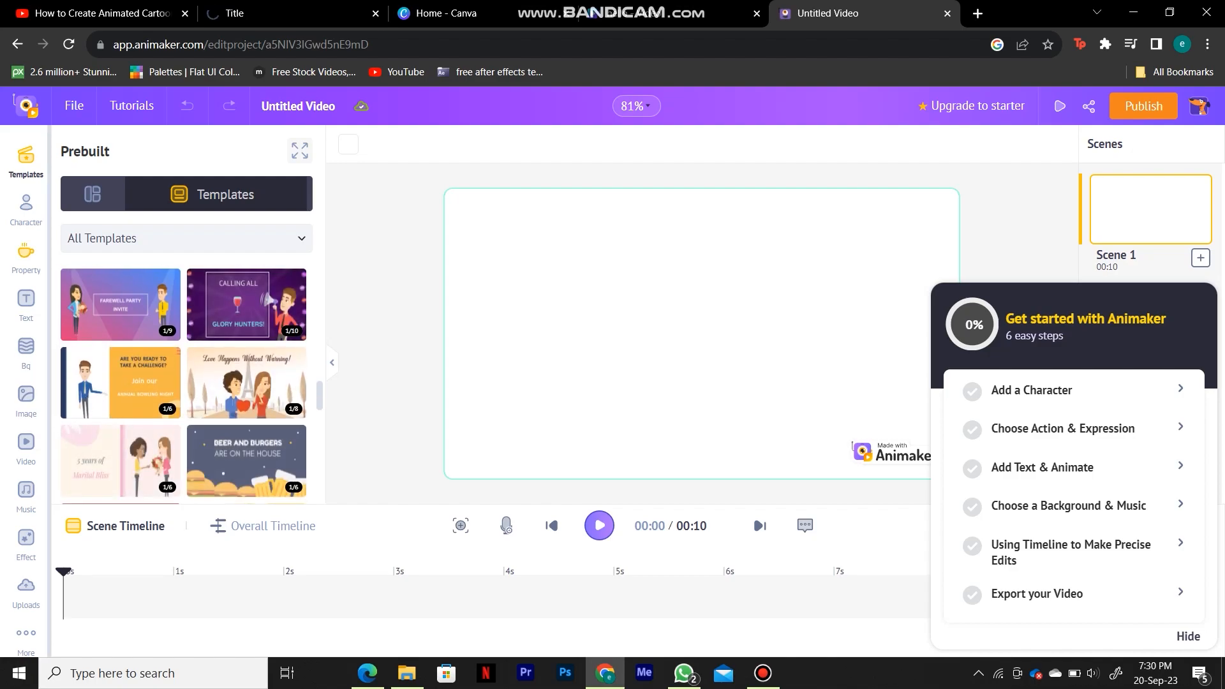
pyautogui.click(26, 209)
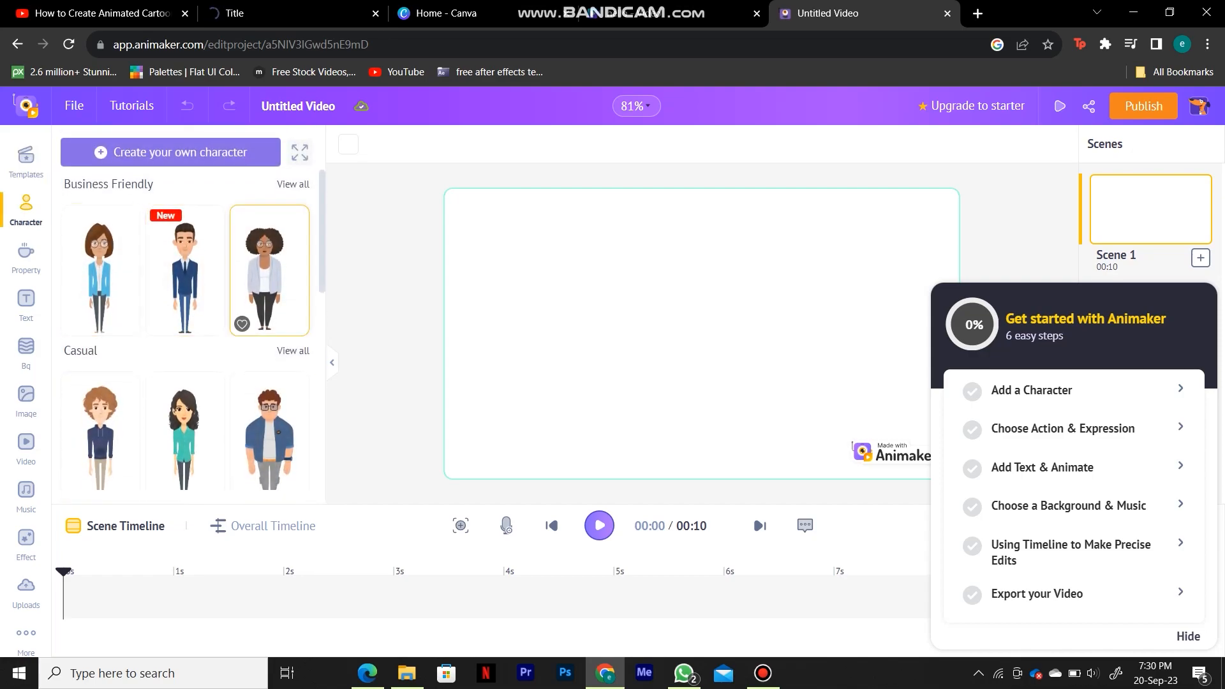
pyautogui.scroll(-3, 268, 274)
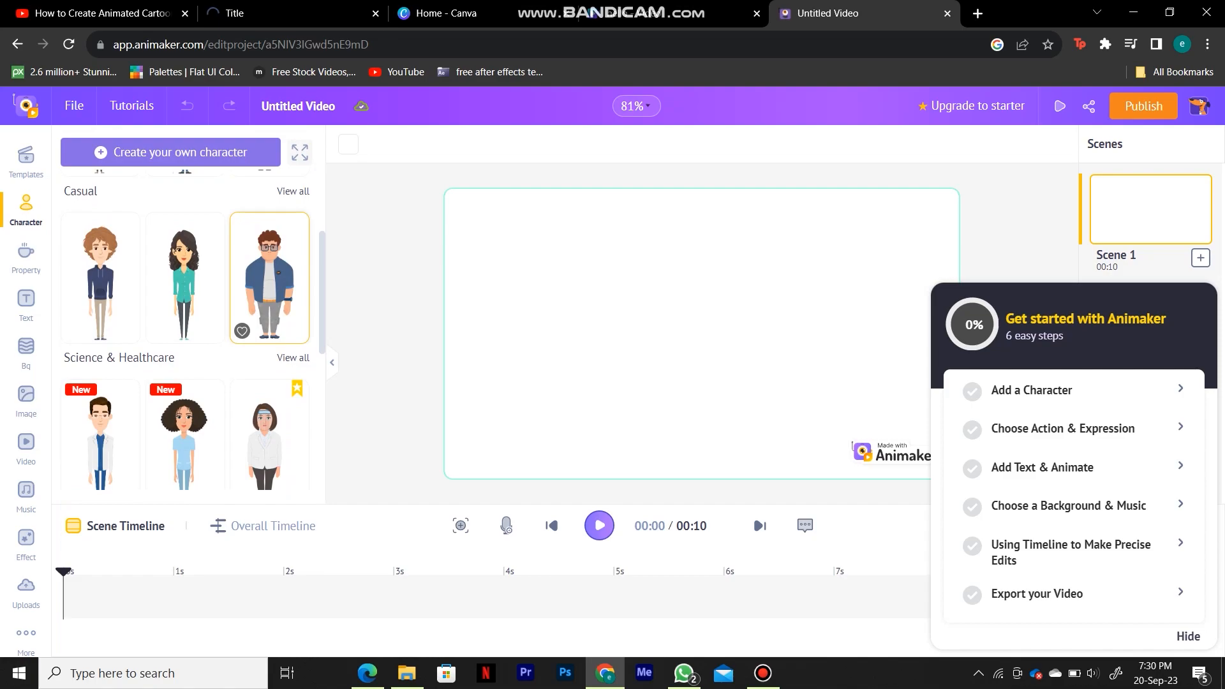
pyautogui.click(185, 277)
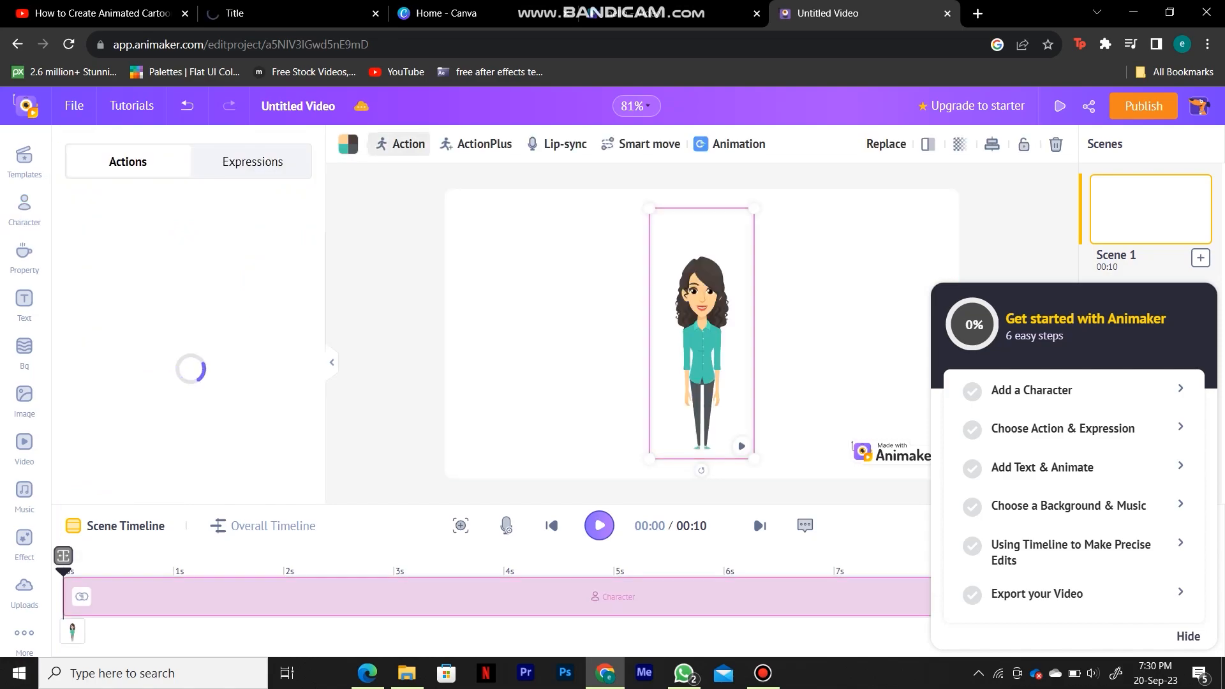
pyautogui.click(548, 332)
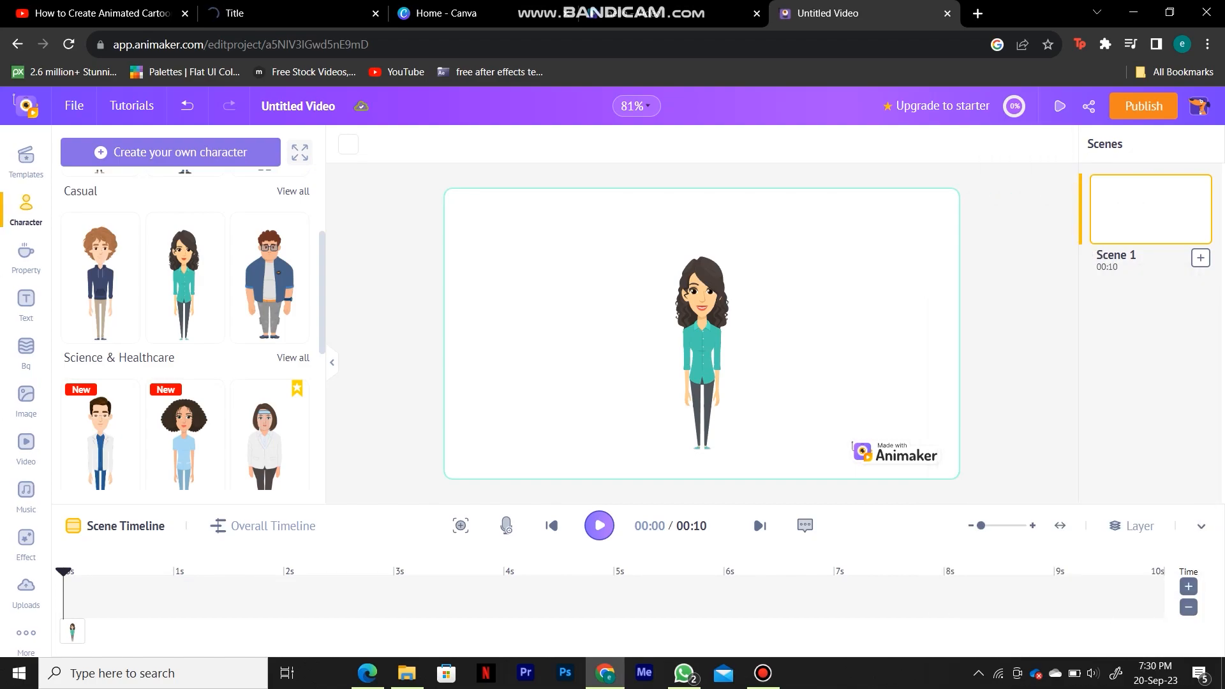
# Enlarge the woman to almost the full height of the canvas and nudge her slightly to the right
pyautogui.moveTo(702, 333); pyautogui.dragTo(729, 333)
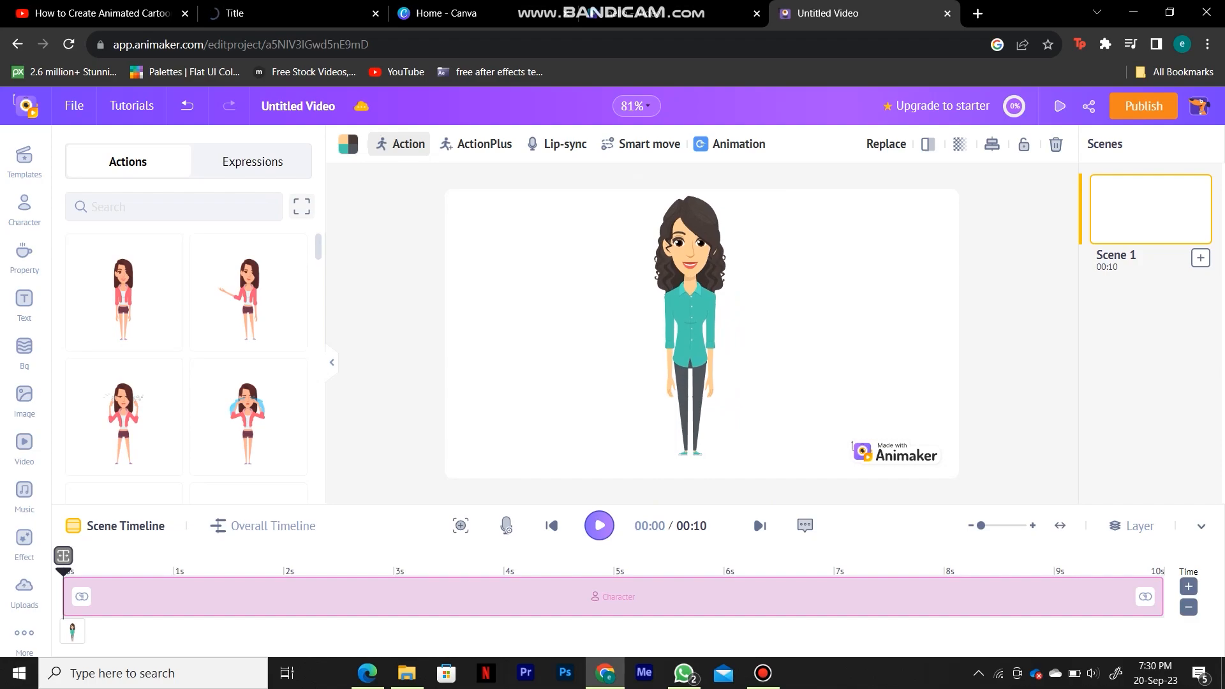
pyautogui.press('Right')
pyautogui.press('Right')
pyautogui.press('Right')
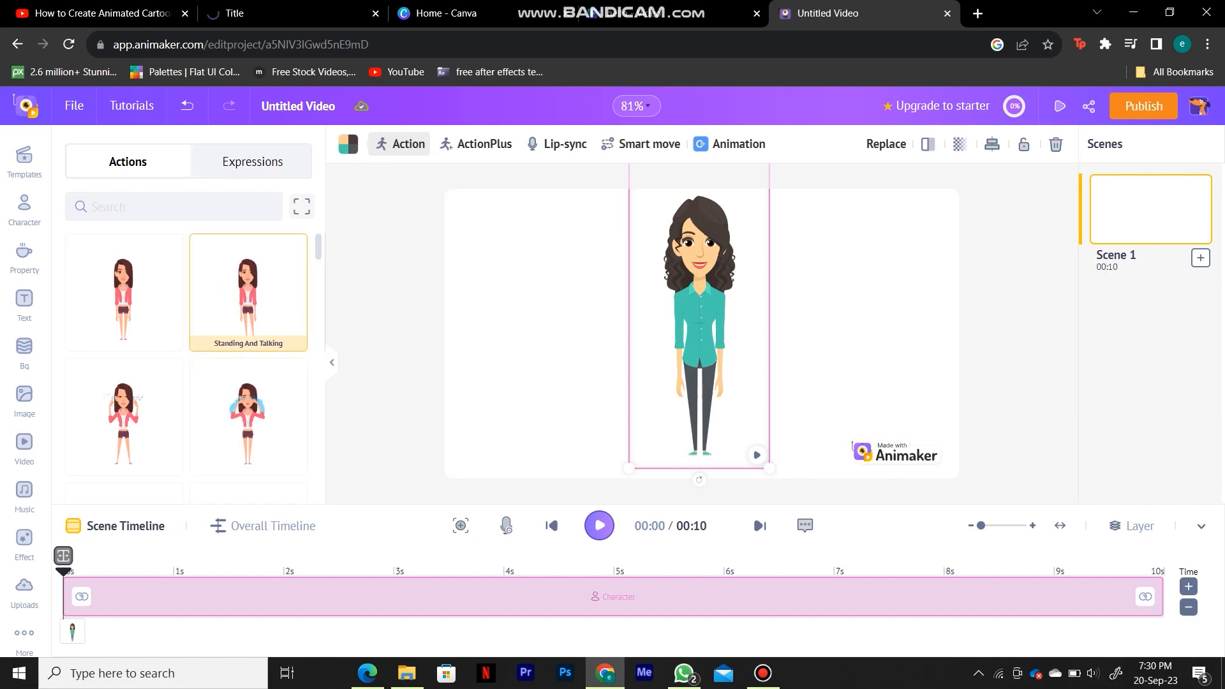
# Try the Standing And Talking, Standing And Thinking and Standing Folded Arms actions on the woman, settling on a seated pose with hands on her knees
pyautogui.click(248, 291)
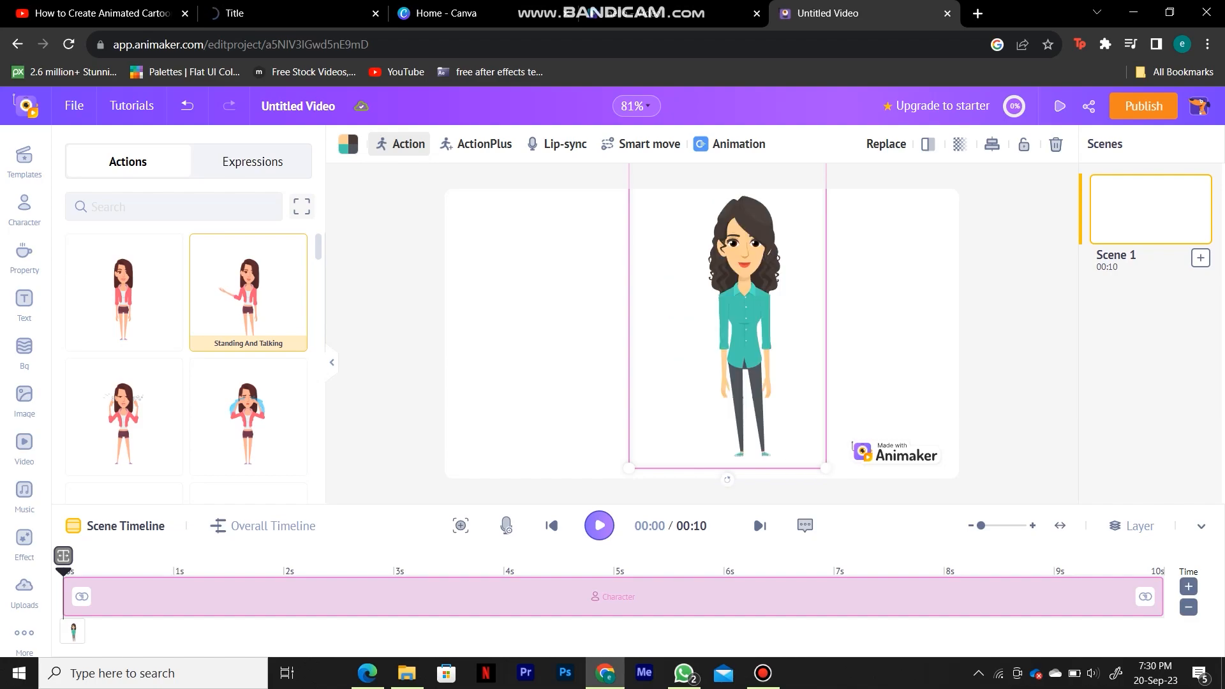
pyautogui.scroll(-2, 248, 291)
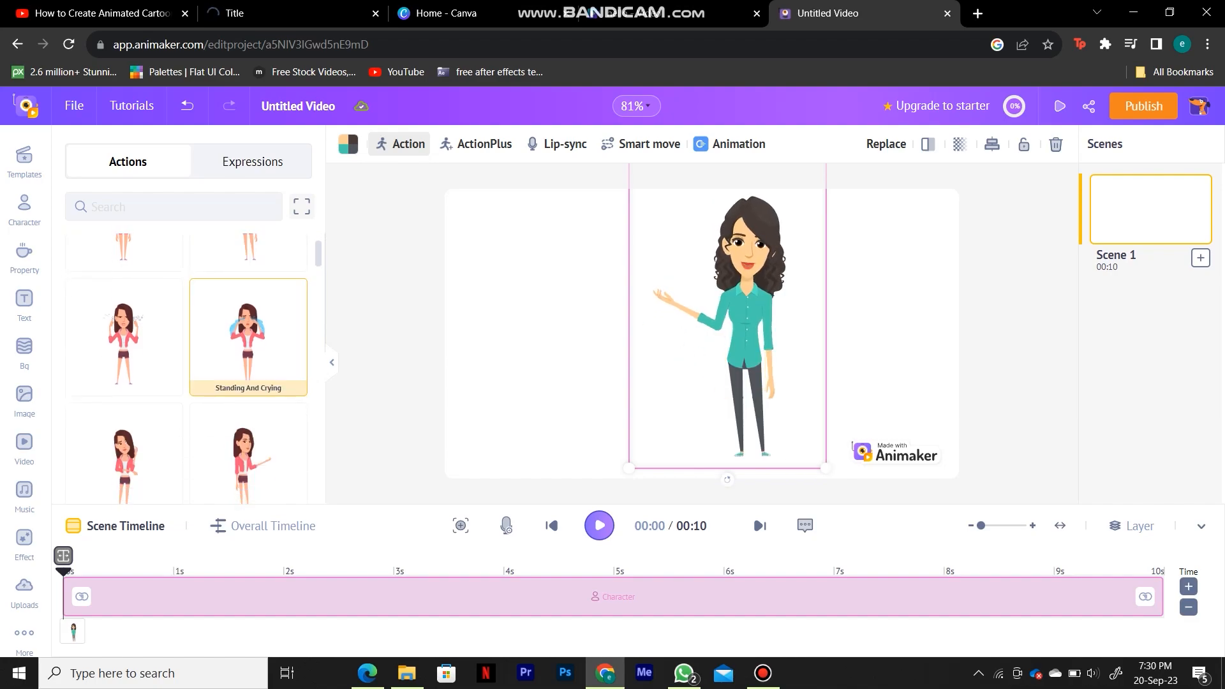
pyautogui.scroll(-1, 248, 306)
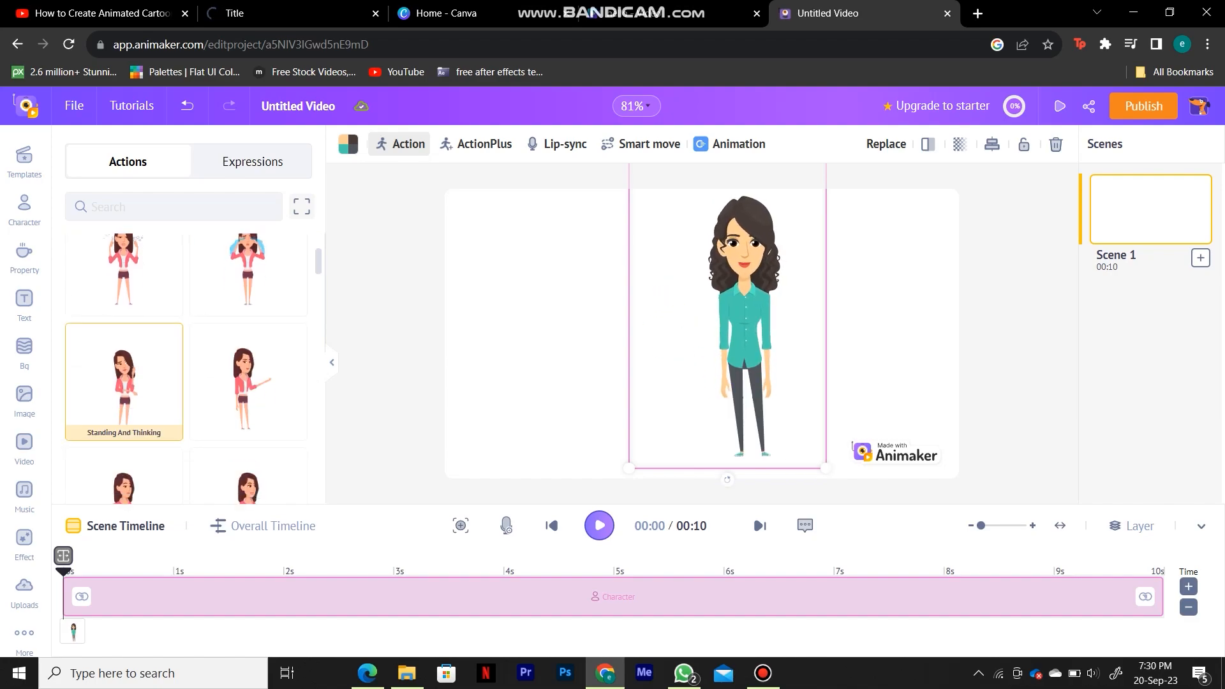
pyautogui.click(124, 383)
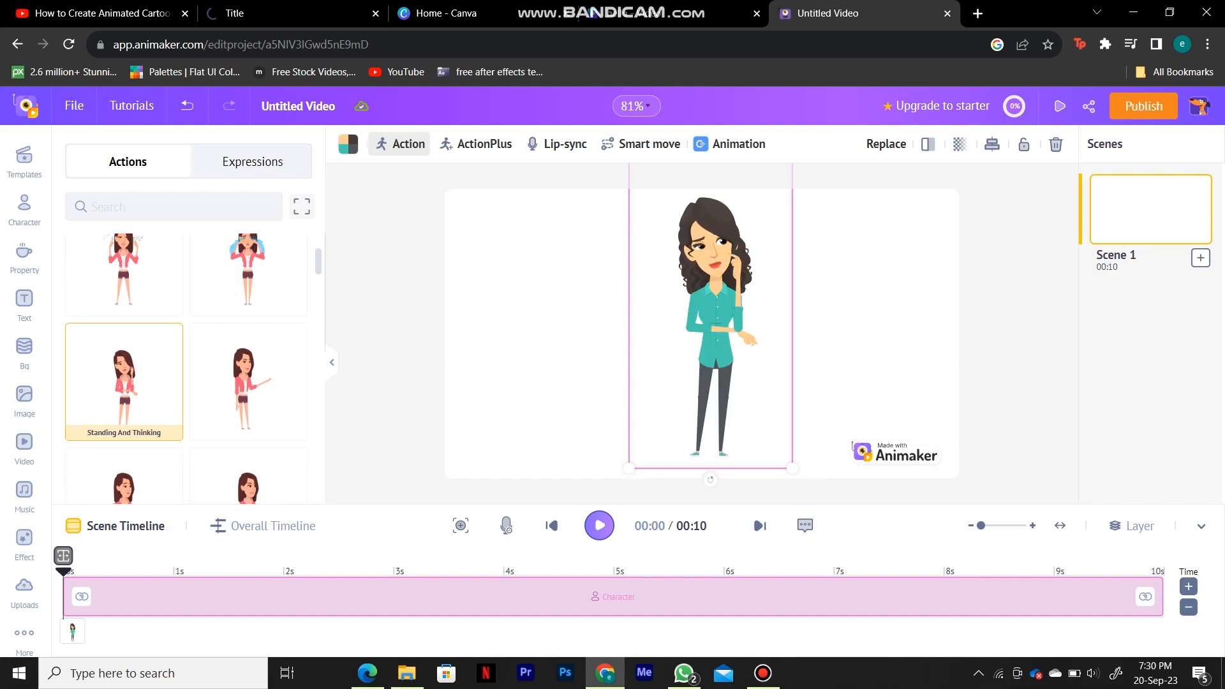
pyautogui.scroll(-1, 124, 345)
pyautogui.click(248, 346)
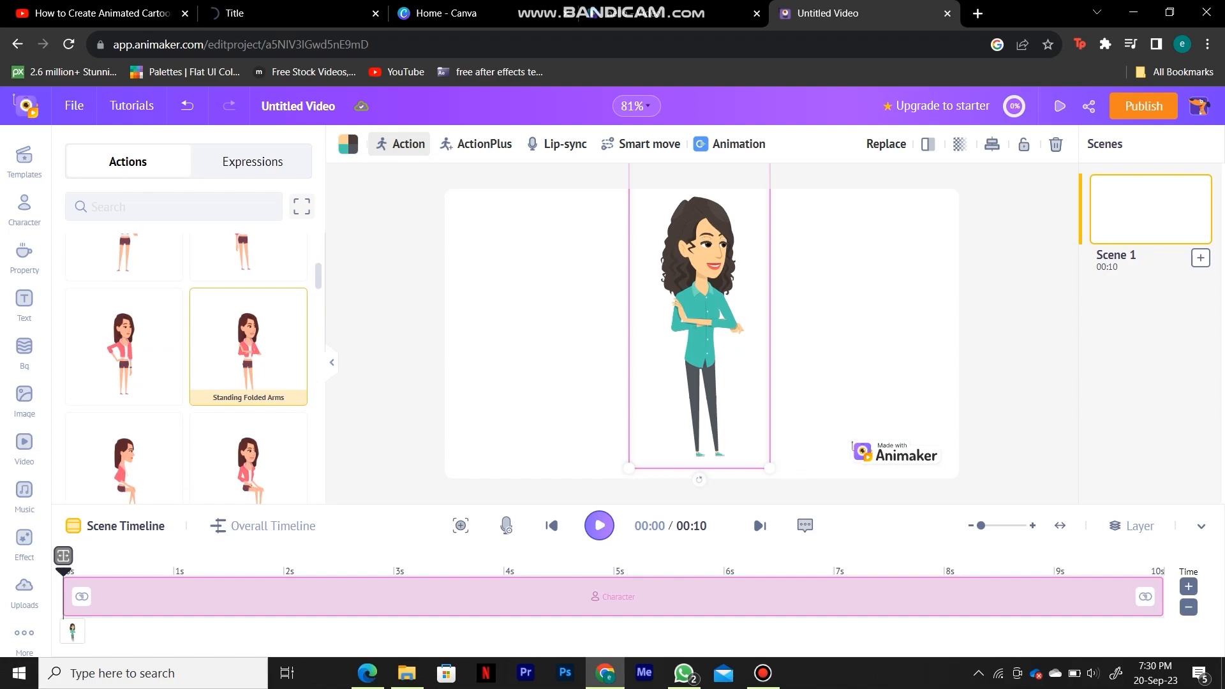
pyautogui.scroll(-2, 249, 347)
pyautogui.click(248, 306)
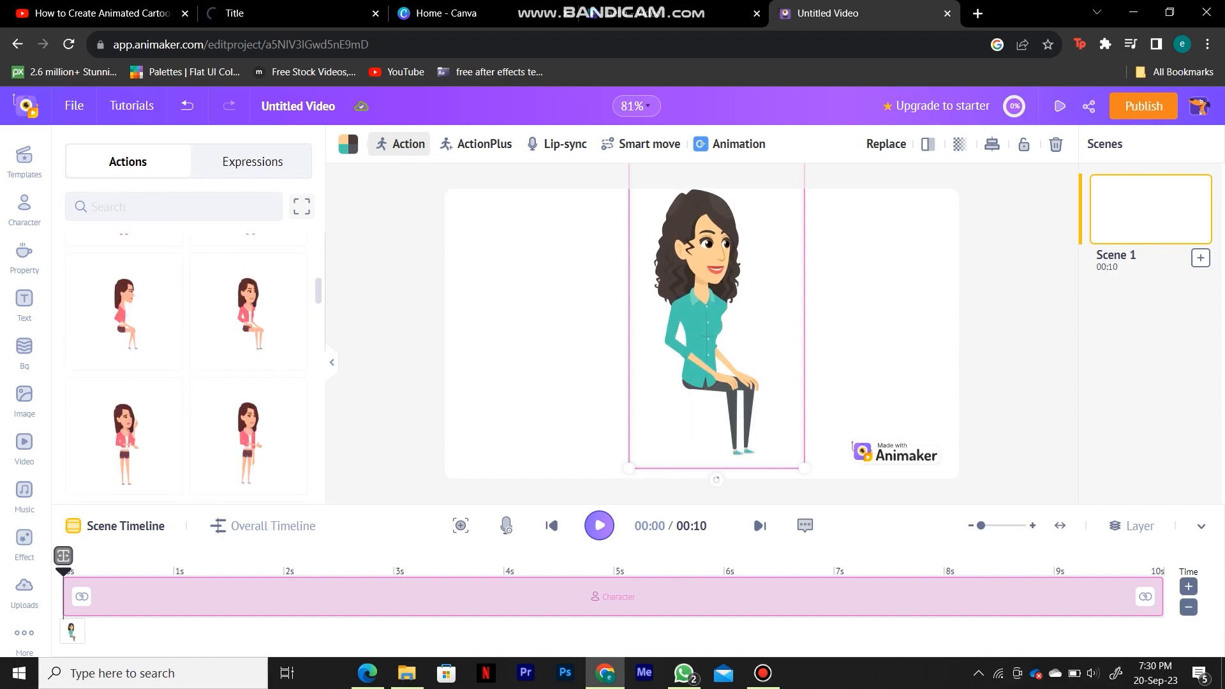
# Try the dizzy spiral-eyed expression on the seated woman and replace it with a relaxed smiling one
pyautogui.click(253, 161)
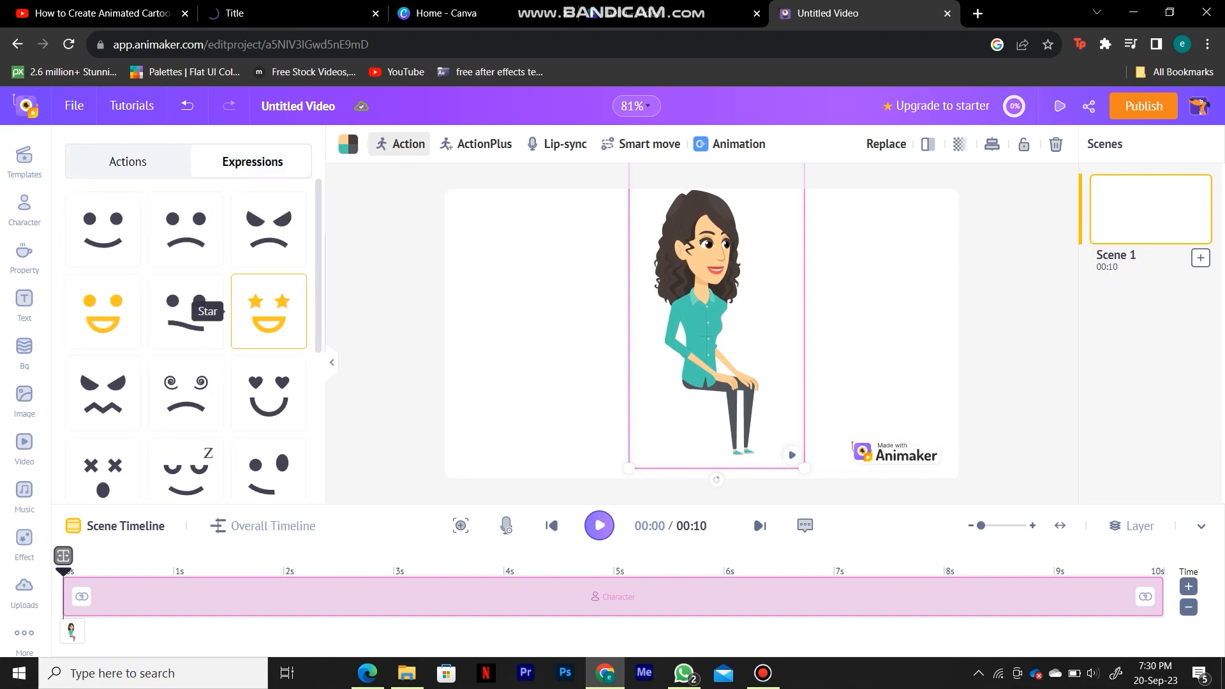
pyautogui.click(185, 393)
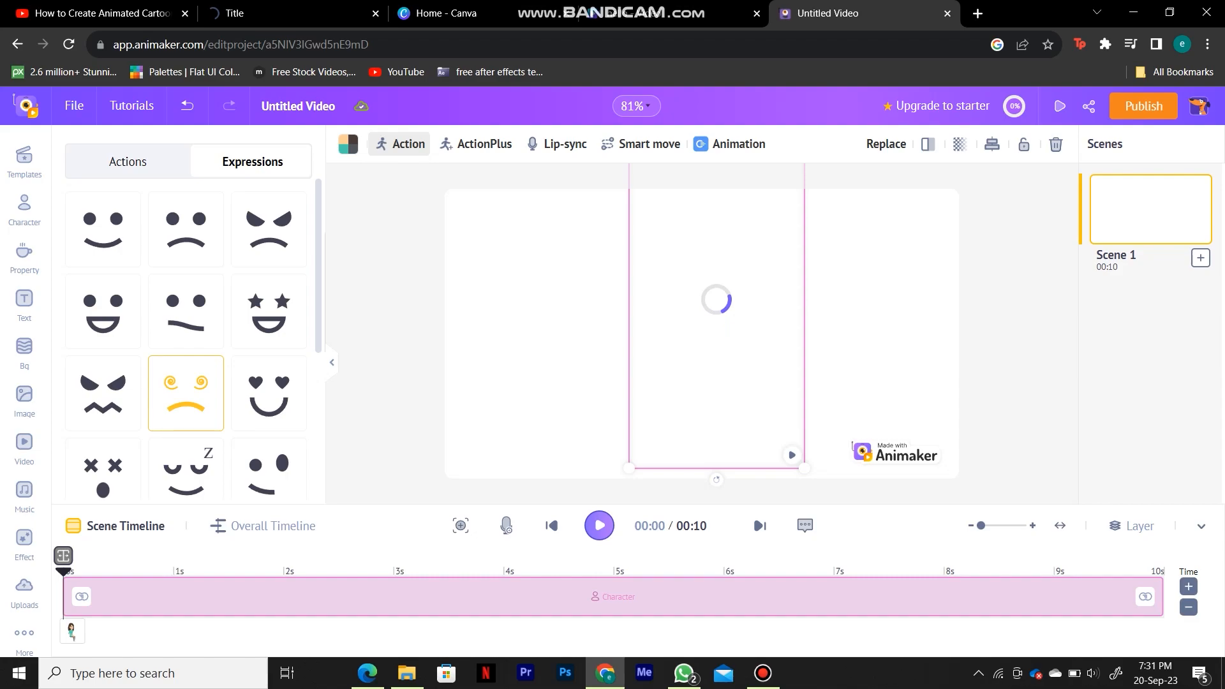
pyautogui.scroll(-2, 269, 316)
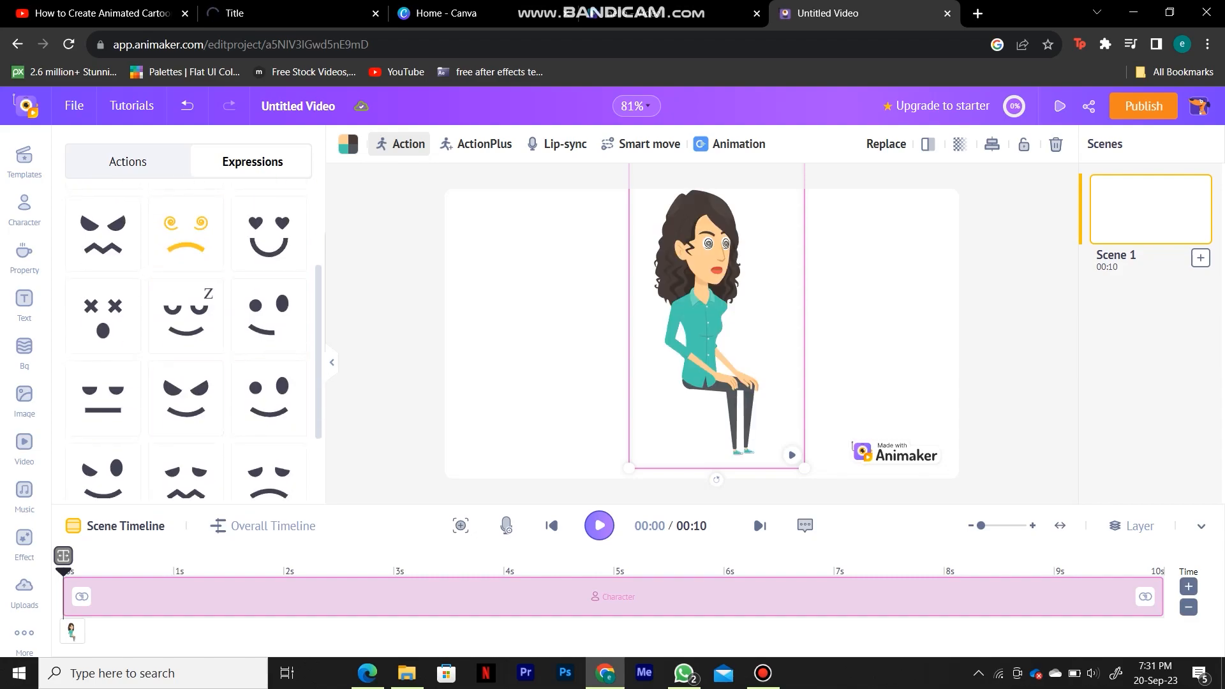
pyautogui.click(268, 316)
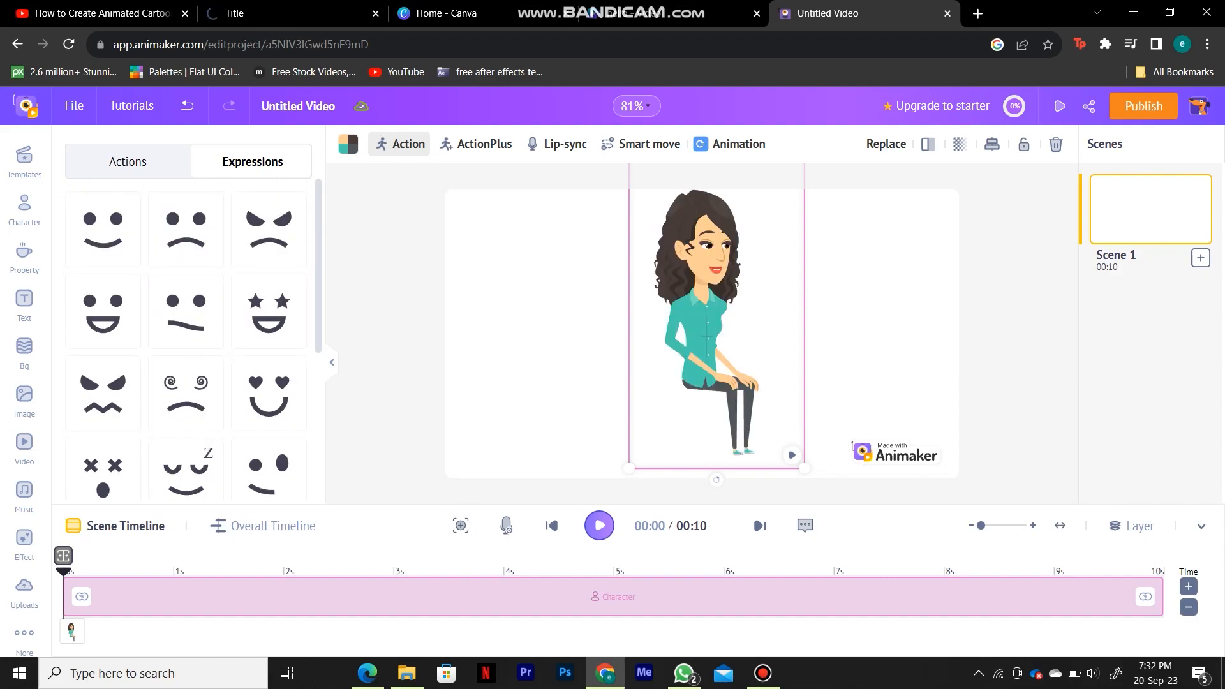
# Start building a custom female character, giving her a light peach skin tone and the short curly dark reddish-brown hairstyle
pyautogui.click(25, 210)
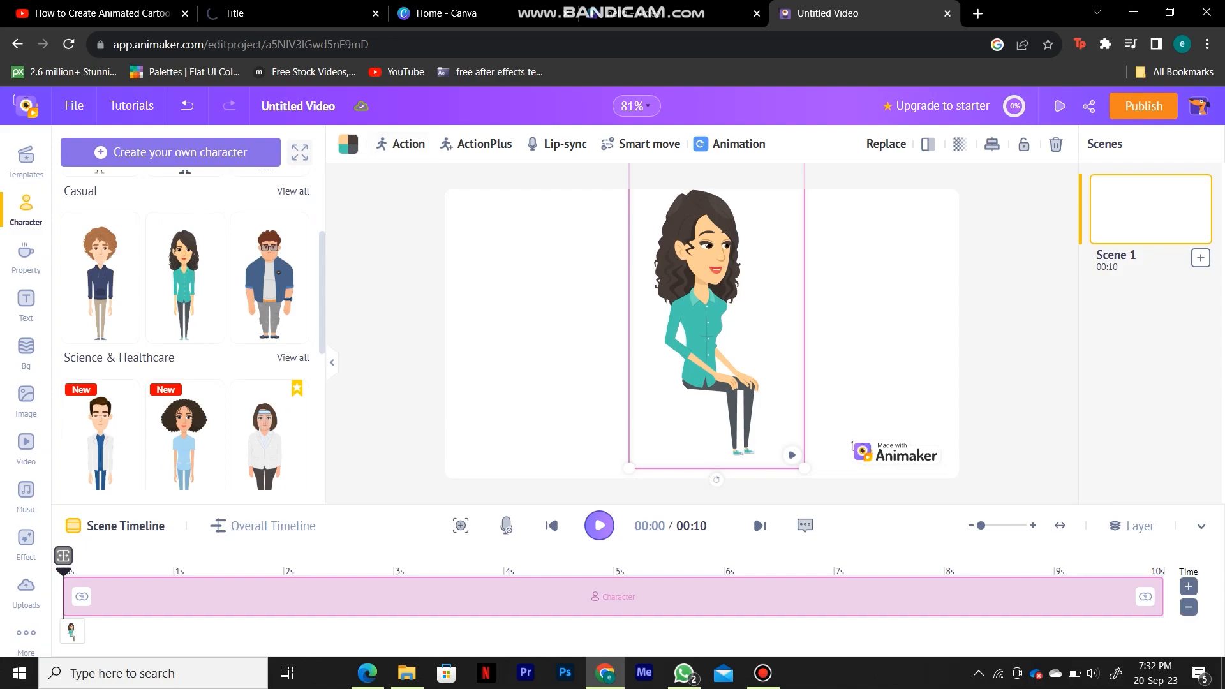
pyautogui.click(170, 152)
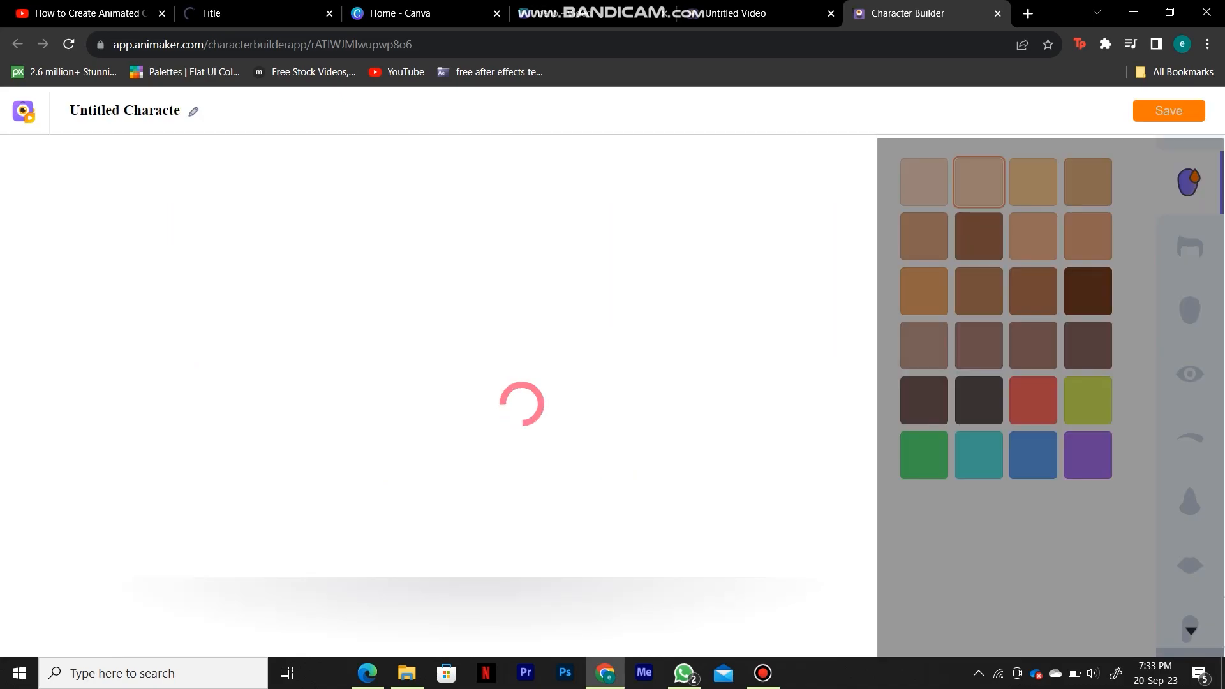
pyautogui.click(978, 291)
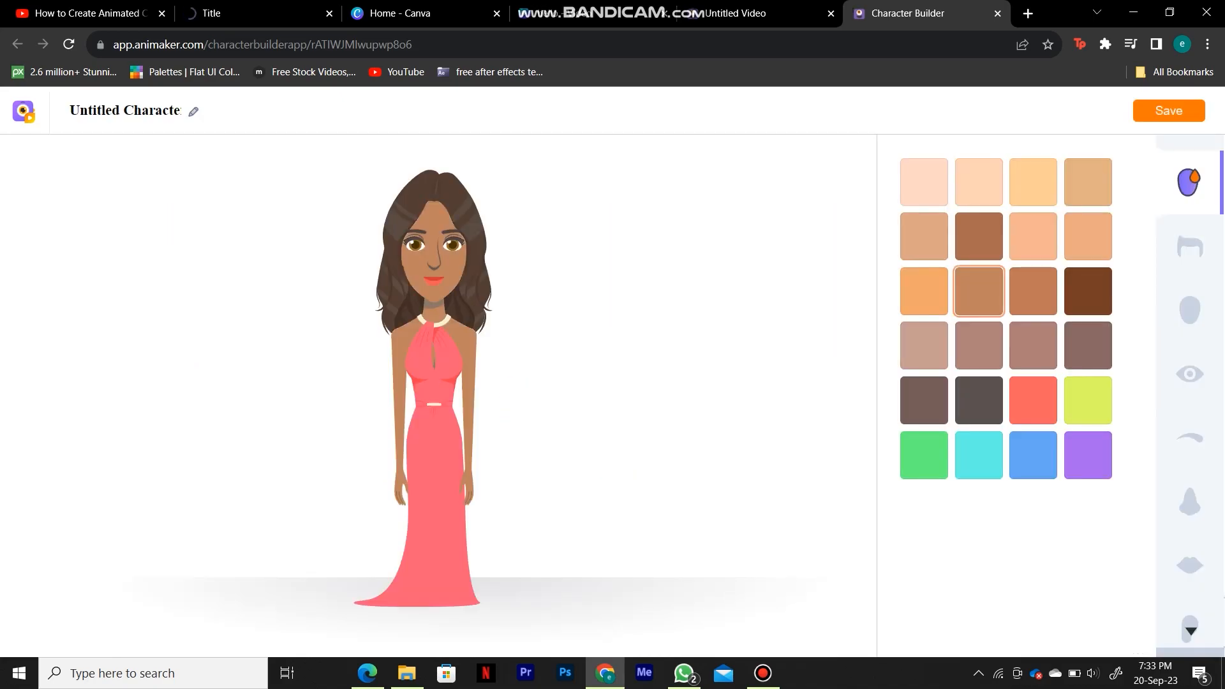
pyautogui.click(1033, 237)
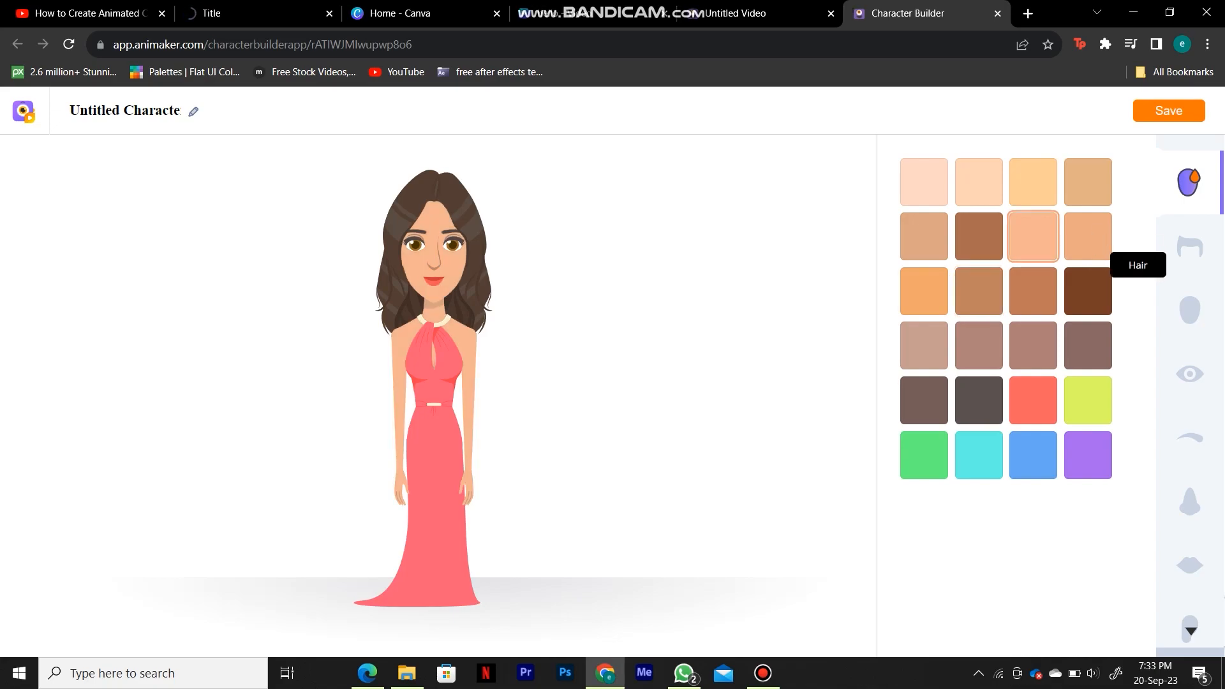
pyautogui.click(1188, 247)
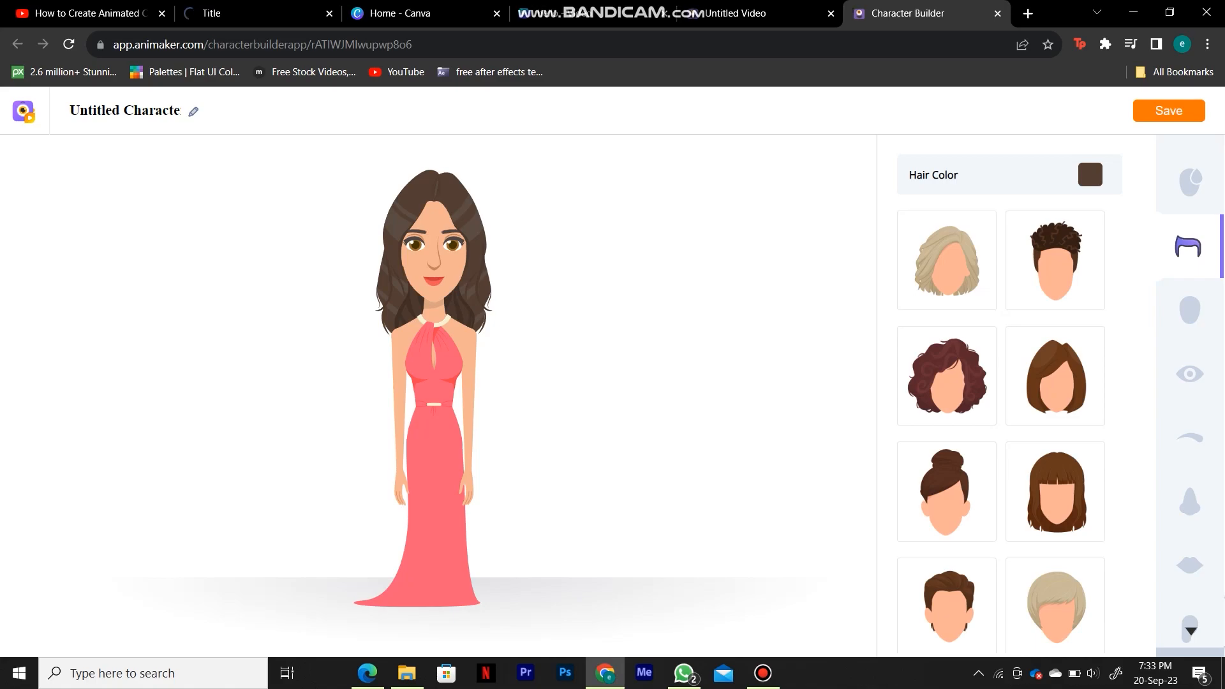
pyautogui.click(946, 375)
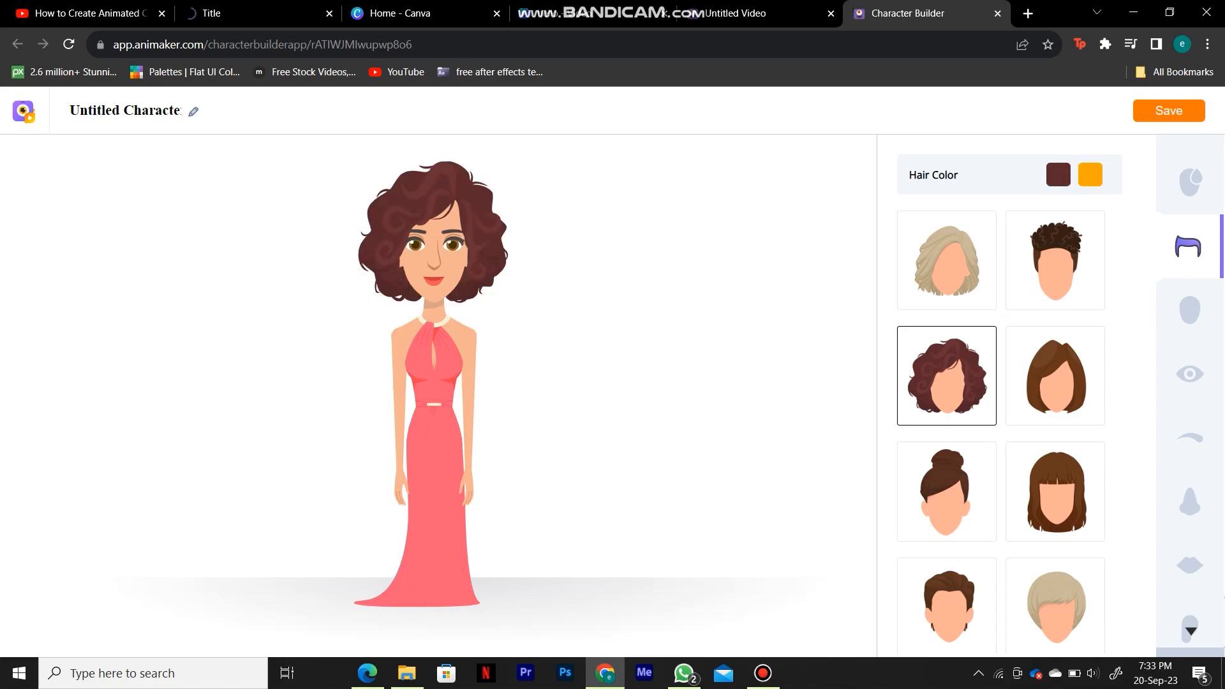
# Look through the nose, wrinkle and accessory options available for the custom character
pyautogui.scroll(-3, 1188, 350)
pyautogui.click(1188, 343)
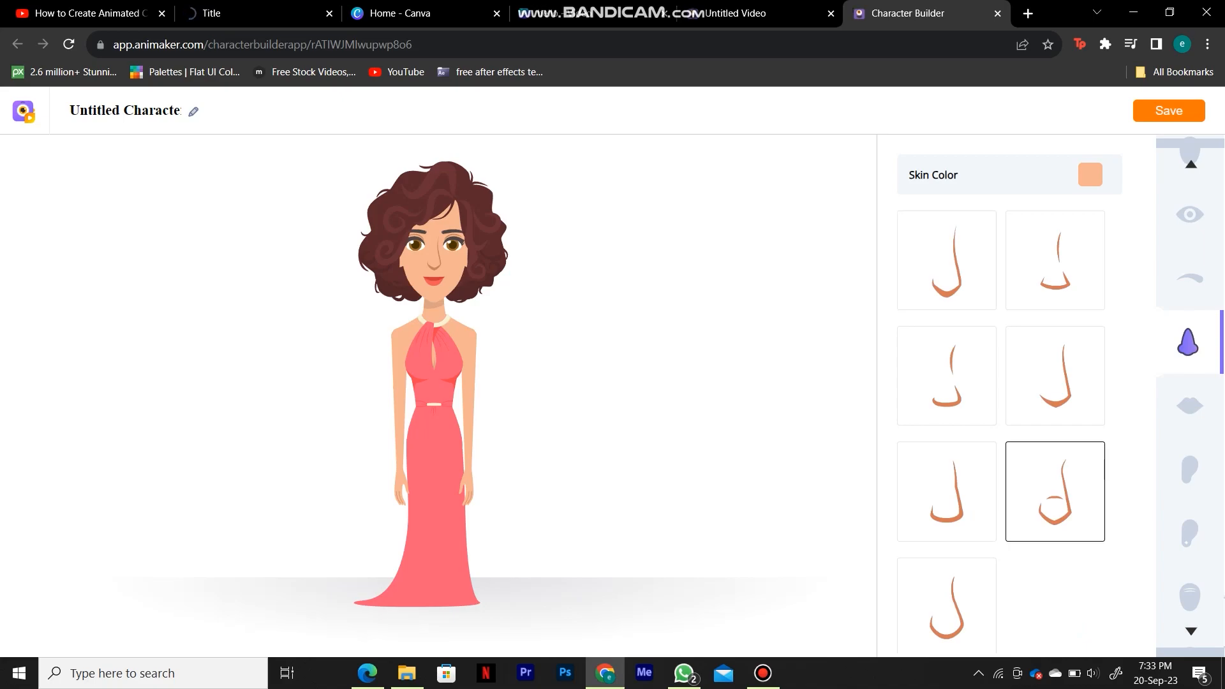
pyautogui.scroll(-4, 1189, 485)
pyautogui.click(1187, 421)
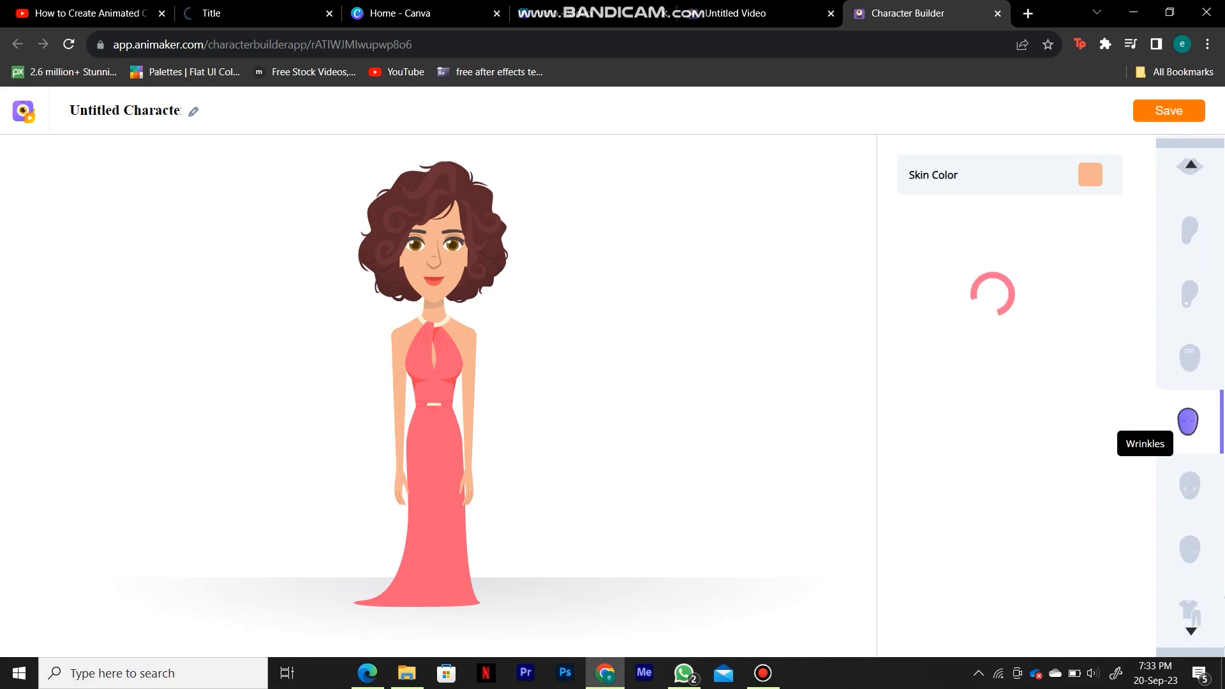
pyautogui.scroll(-8, 1190, 574)
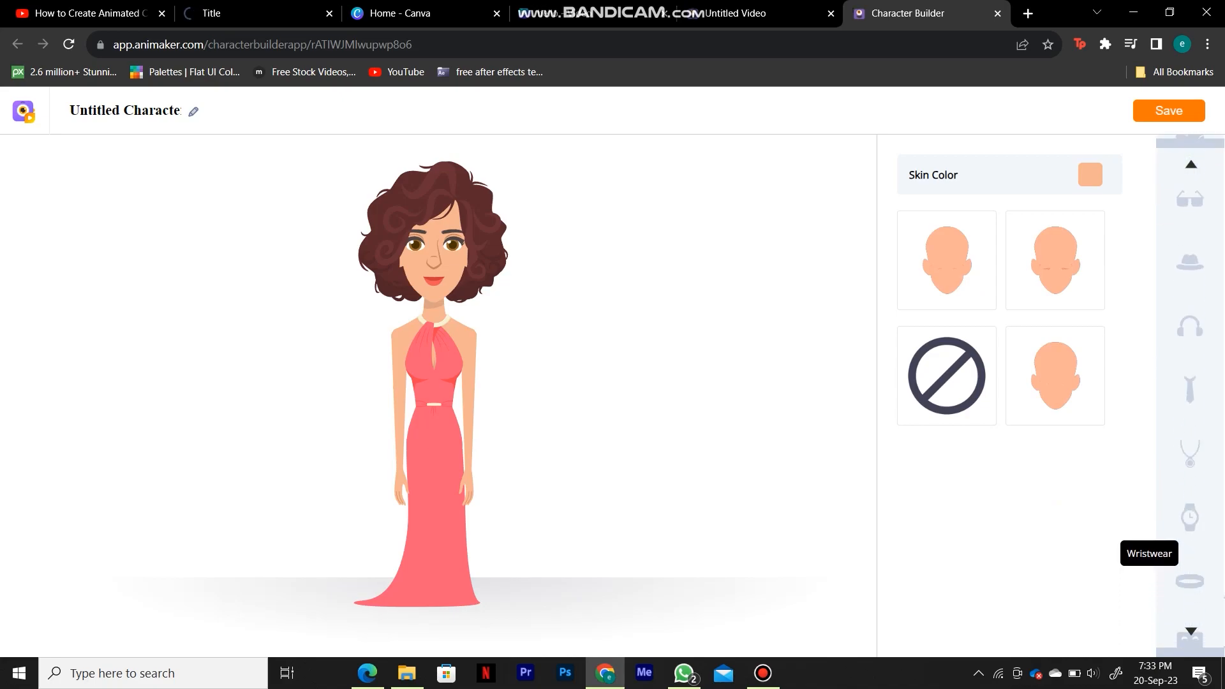
pyautogui.scroll(-3, 1189, 558)
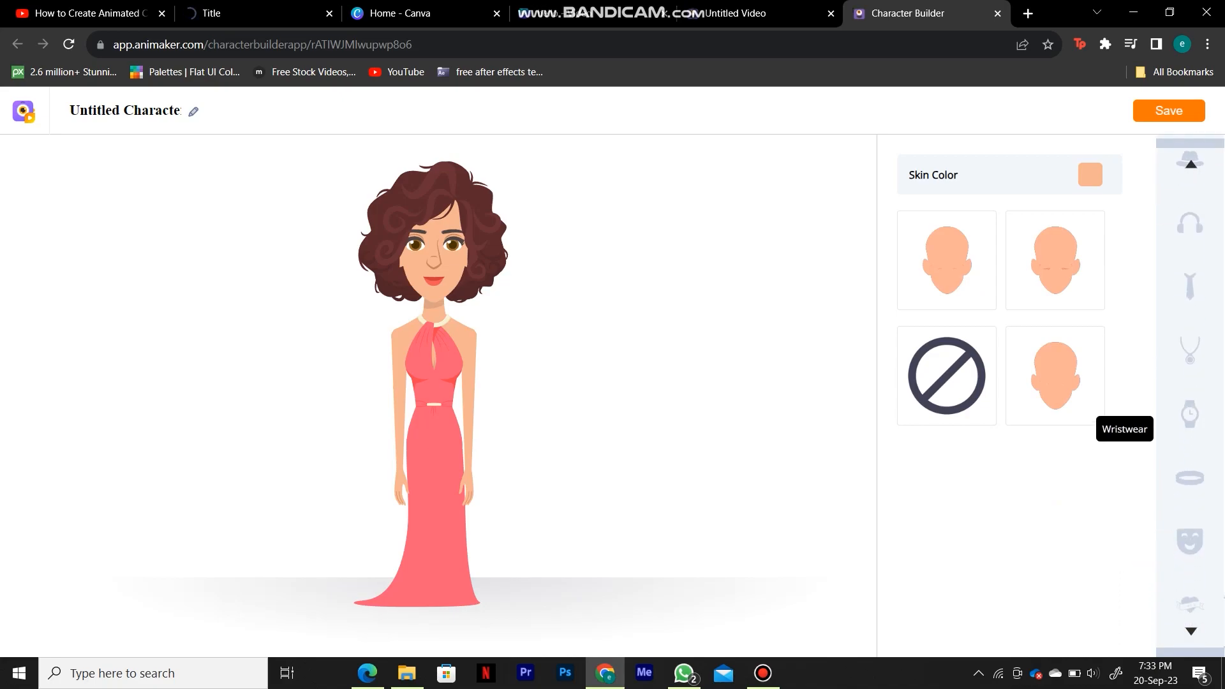
# Add the yellow bead necklace with its red pendant recoloured pink, and save the custom character
pyautogui.click(1188, 350)
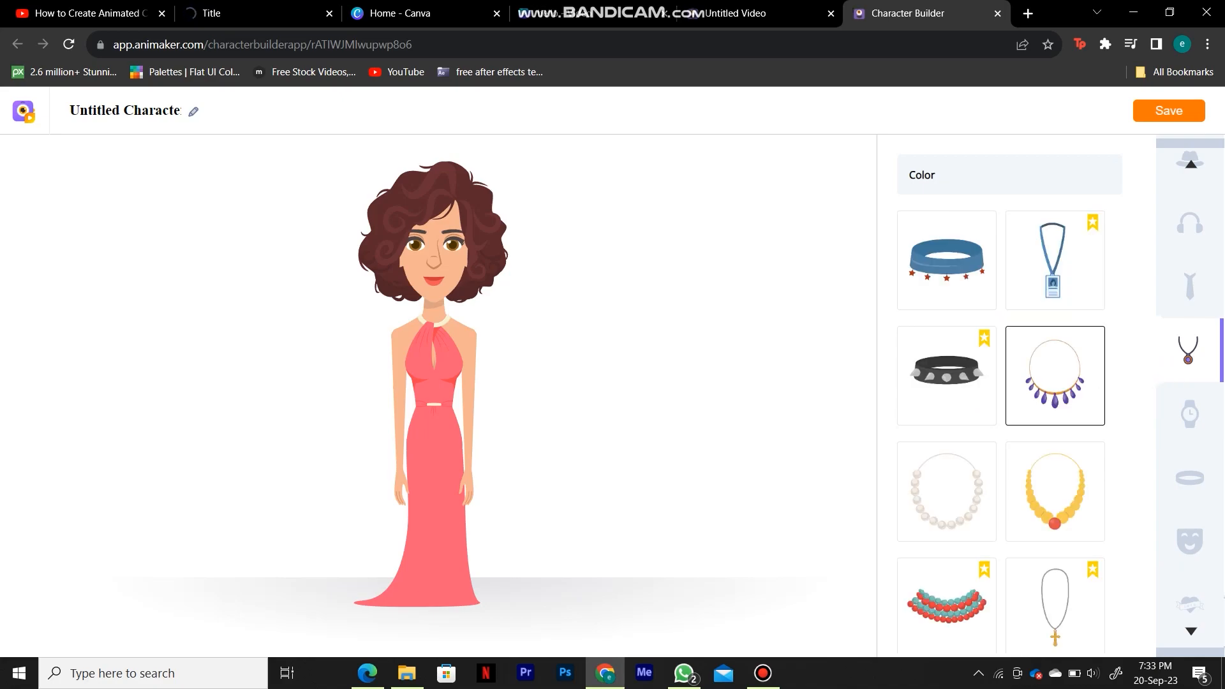
pyautogui.click(1055, 491)
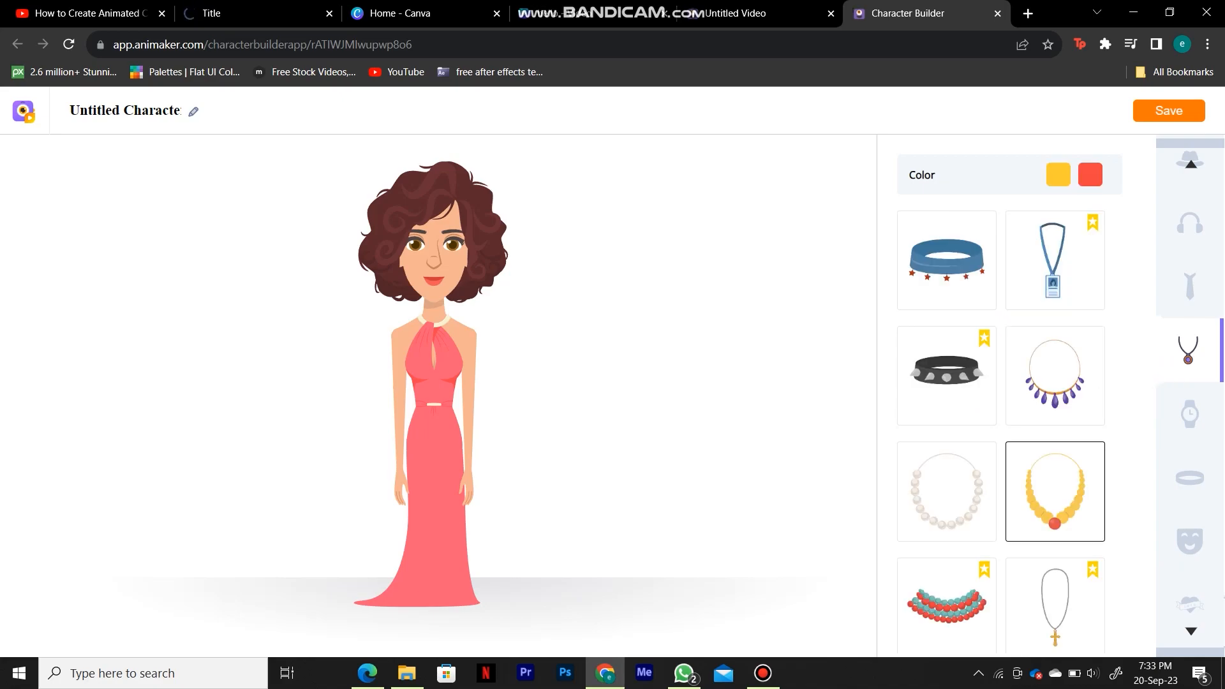
pyautogui.click(1089, 174)
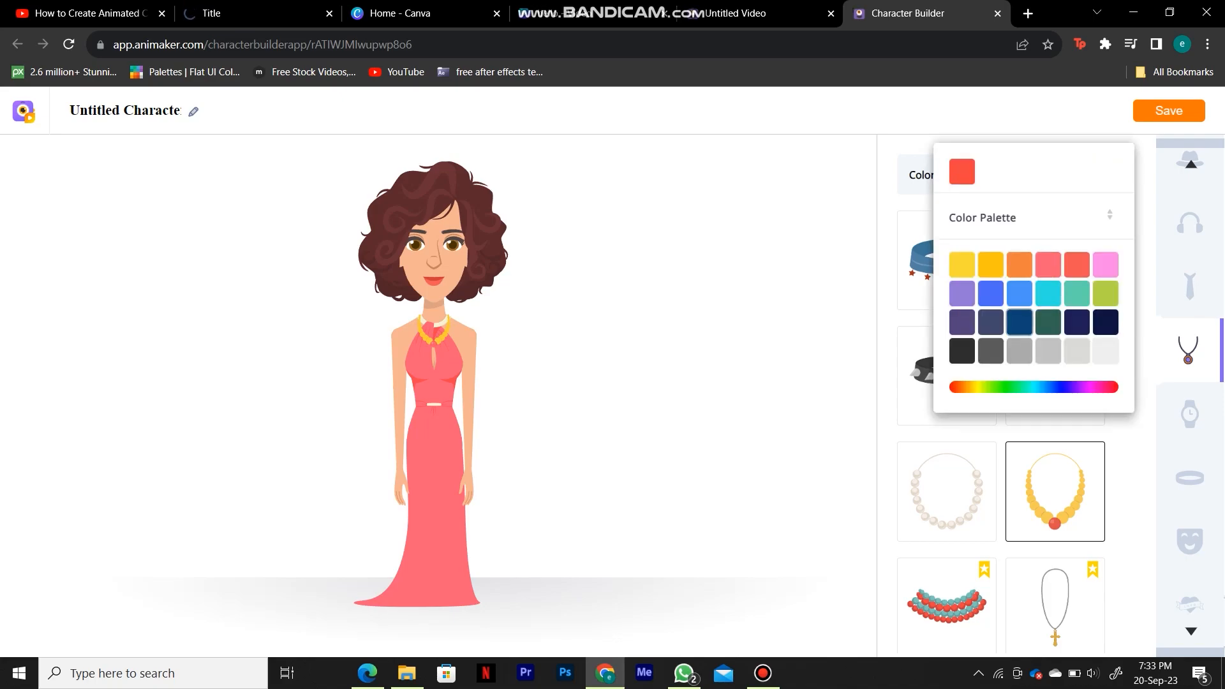
pyautogui.click(1105, 386)
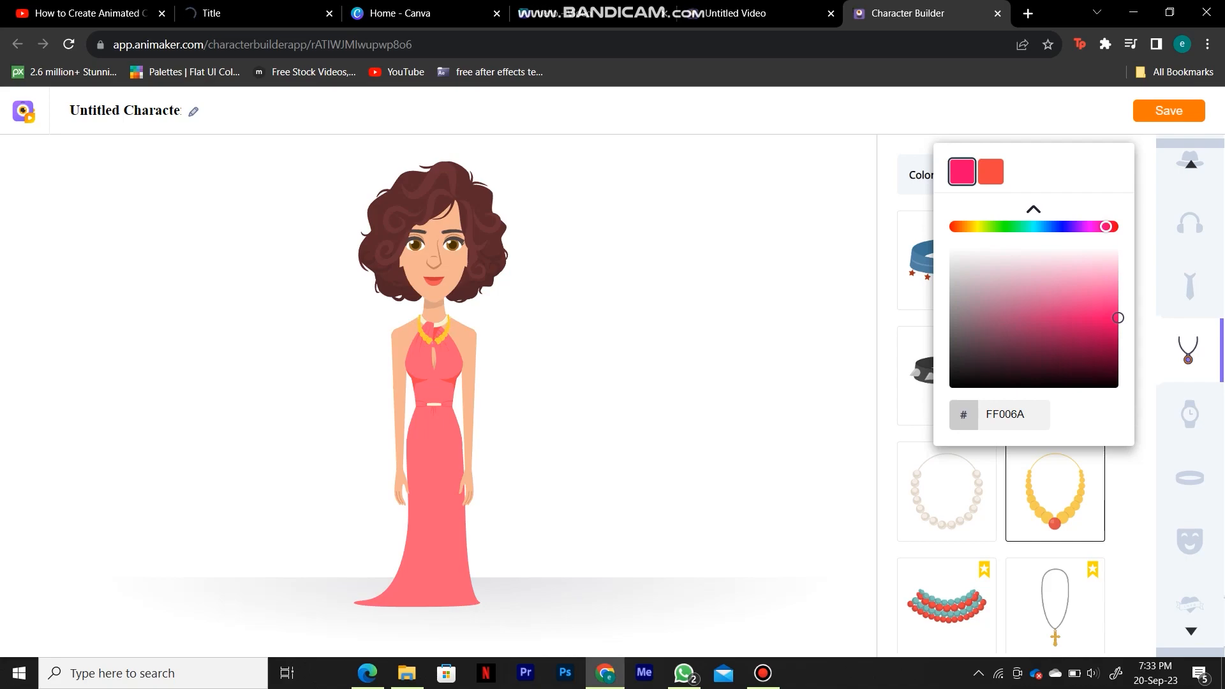
pyautogui.press('Escape')
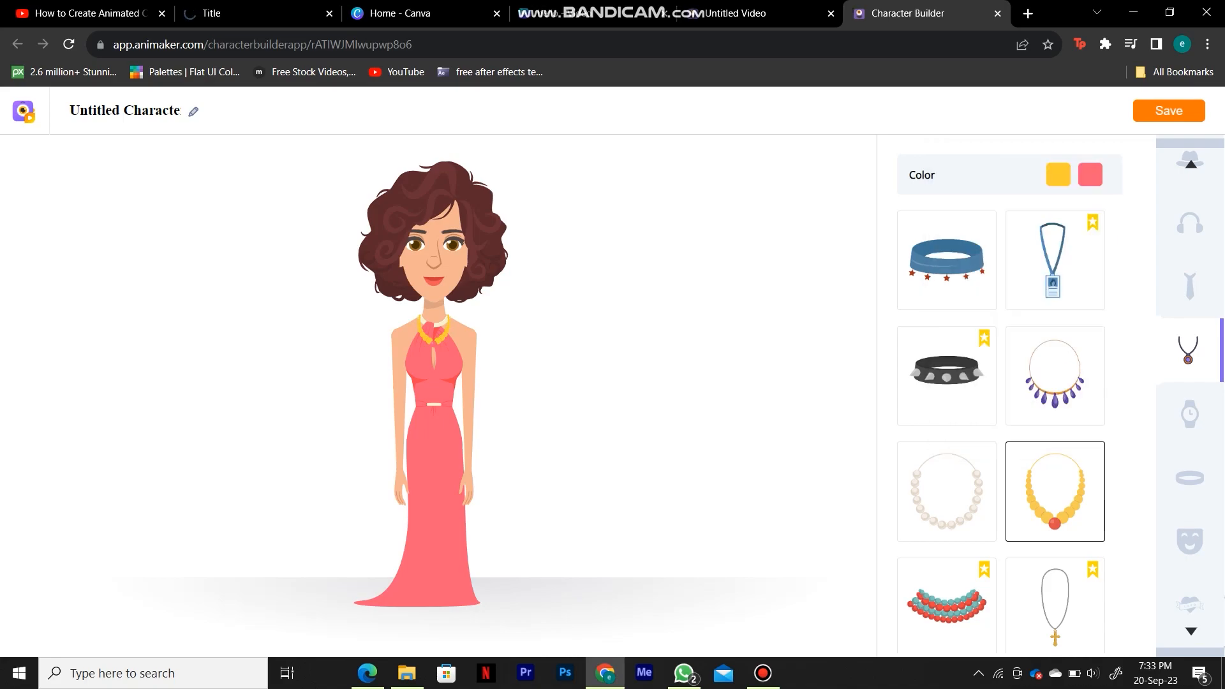
pyautogui.hotkey('ctrl', 's')
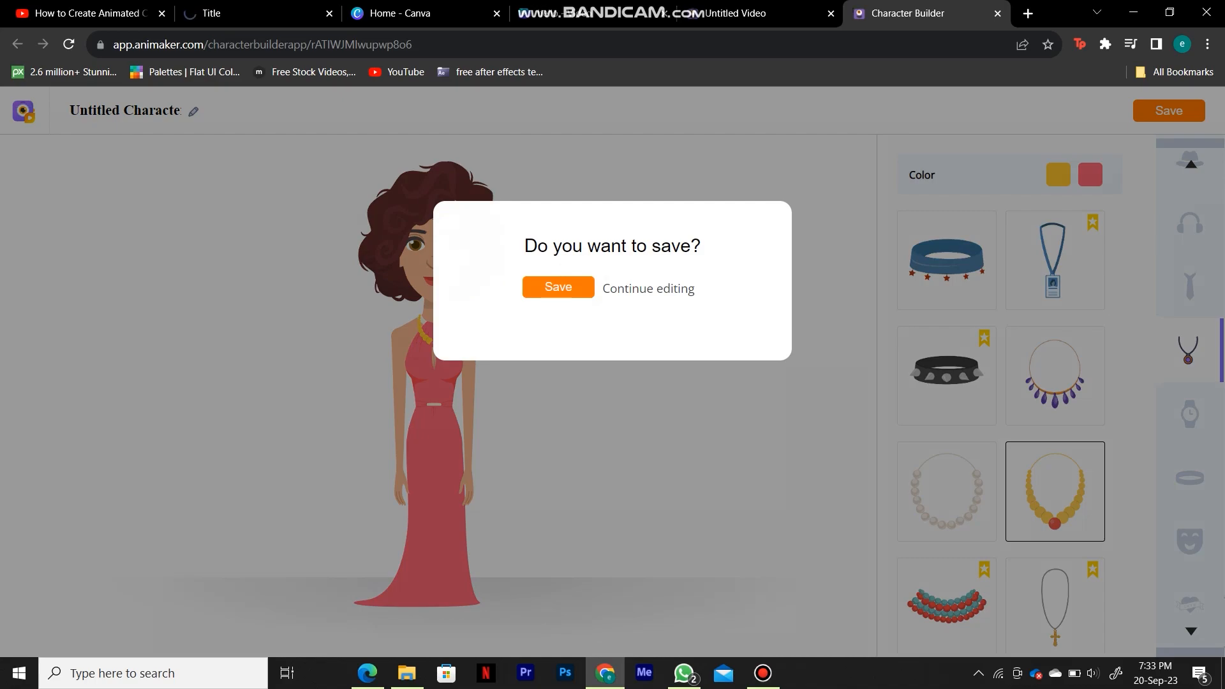
pyautogui.press('Return')
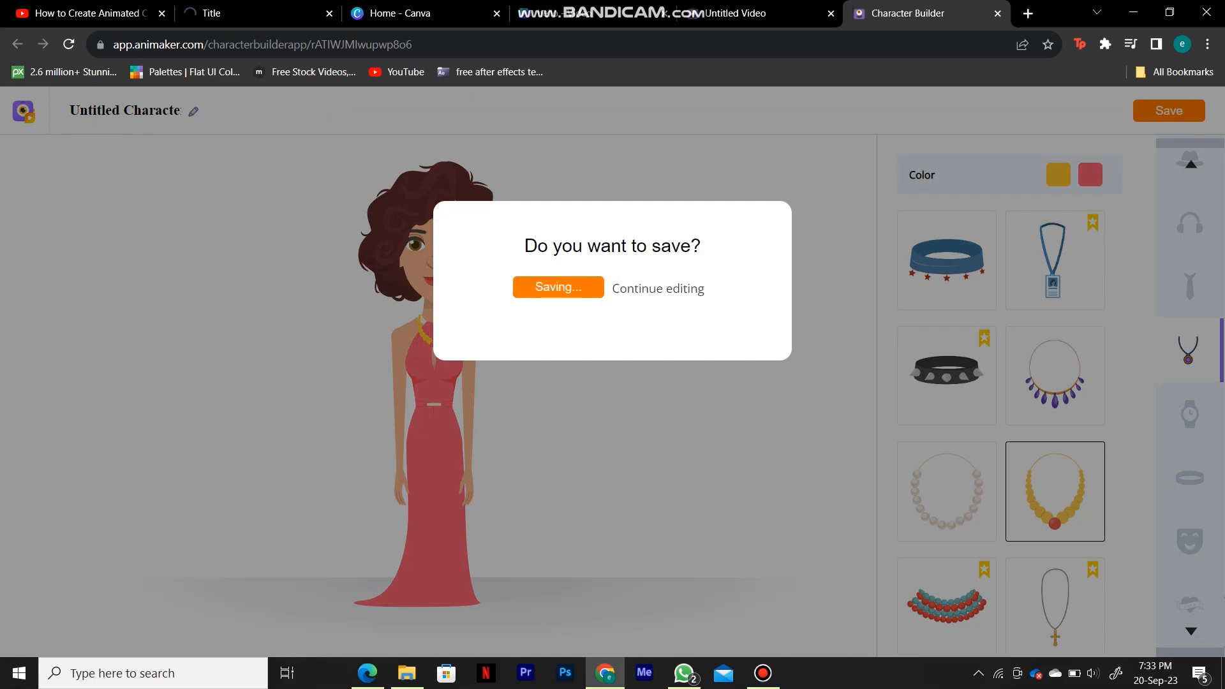